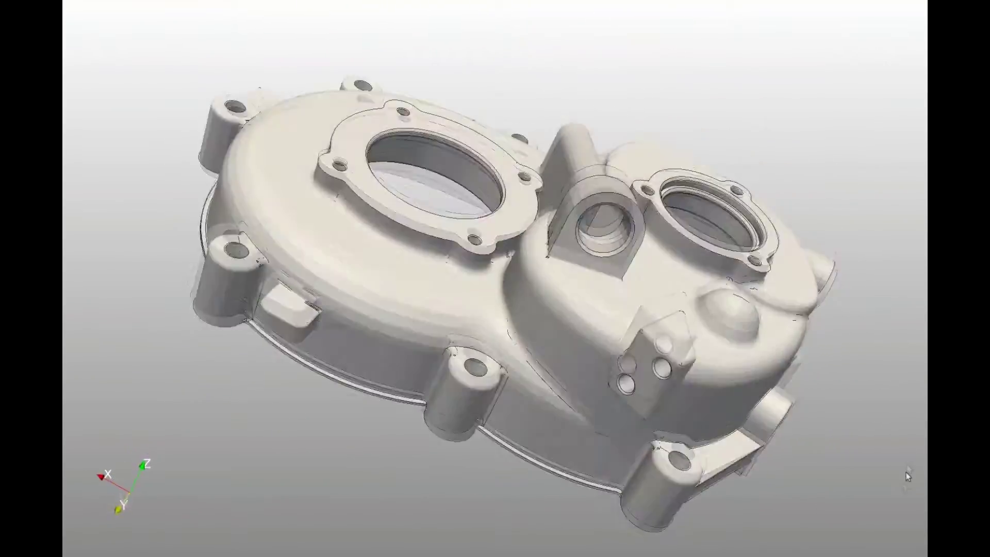
- Pan and orbit the casing model to a low, angled side view
middle_drag(828, 387, 805, 378)
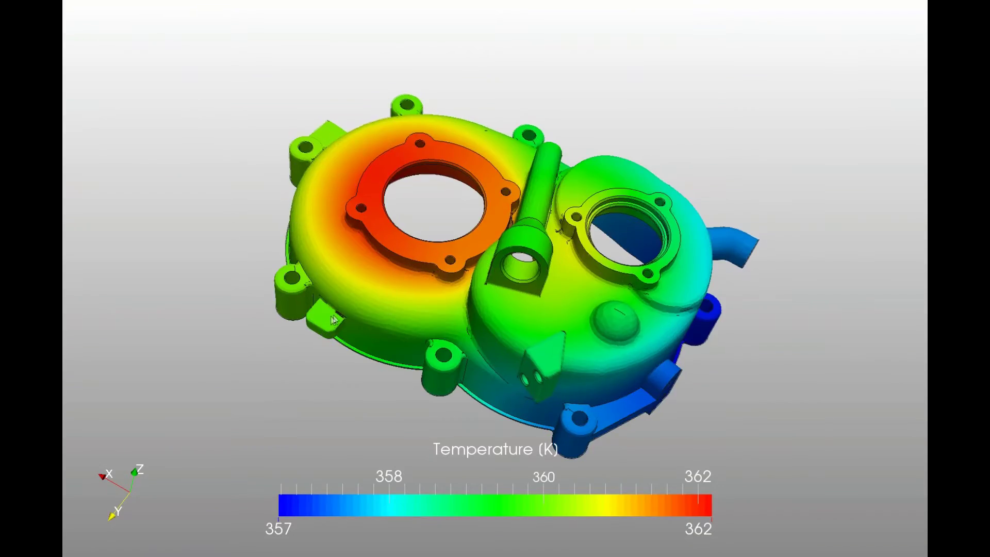
drag(227, 230, 610, 320)
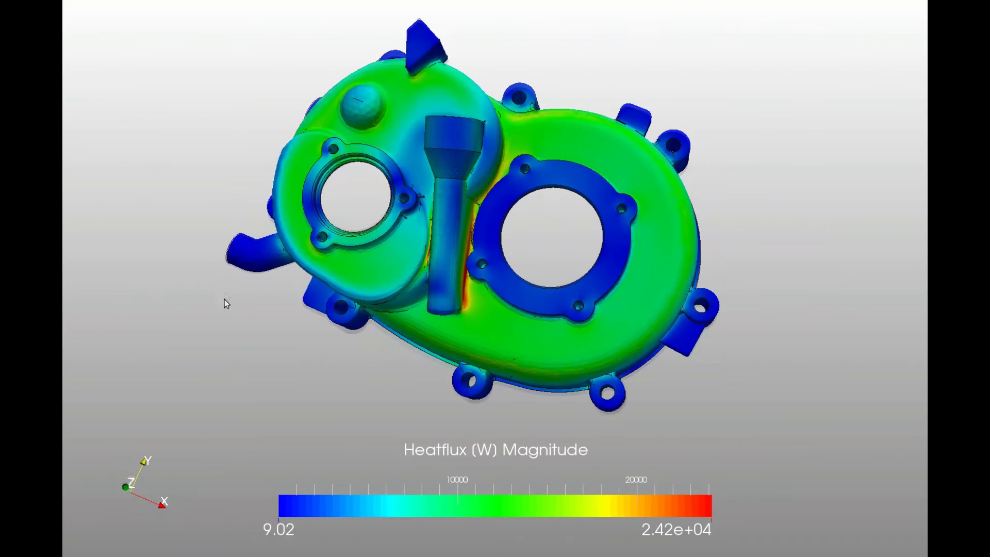
drag(224, 303, 206, 273)
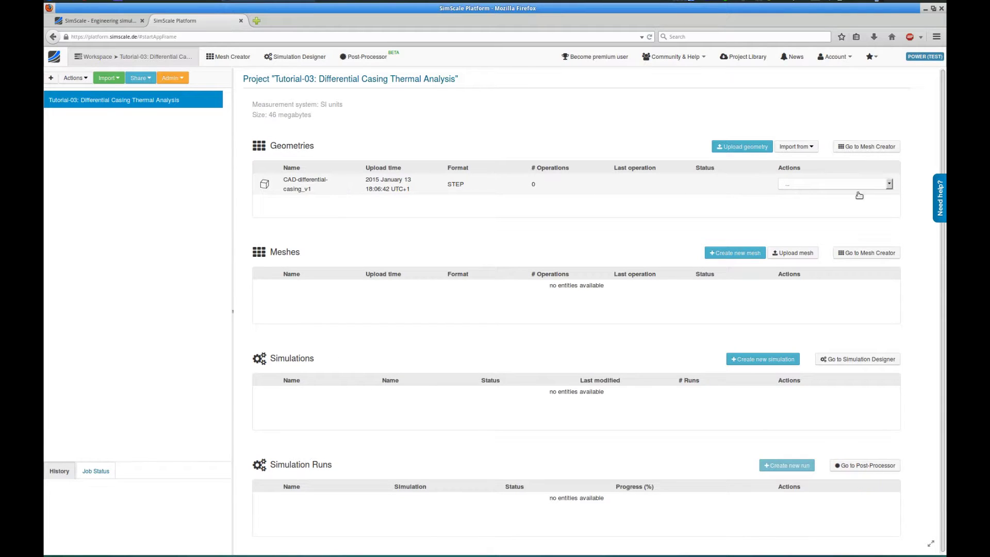
- Open the CAD-differential-casing_v1 geometry in the Mesh Creator
click(889, 185)
click(890, 184)
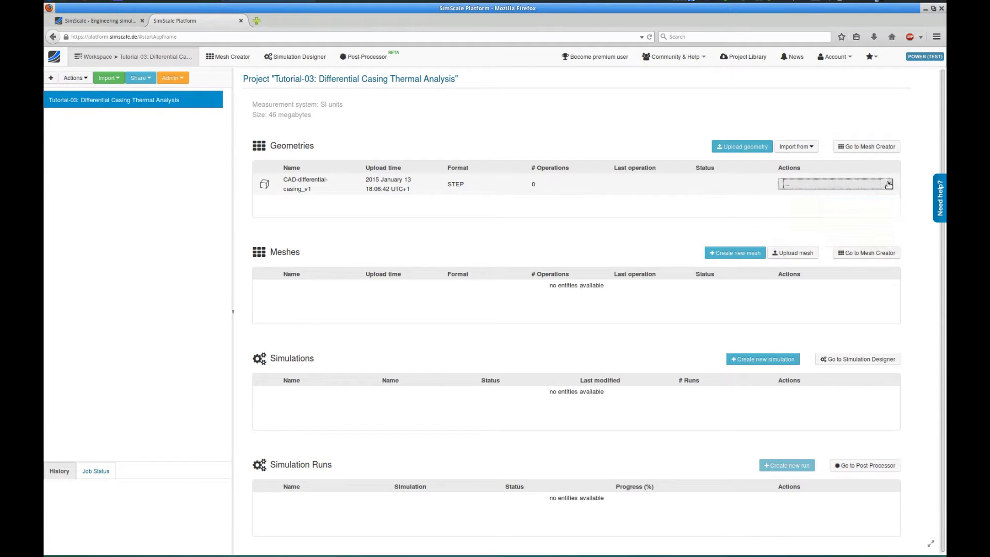
click(225, 58)
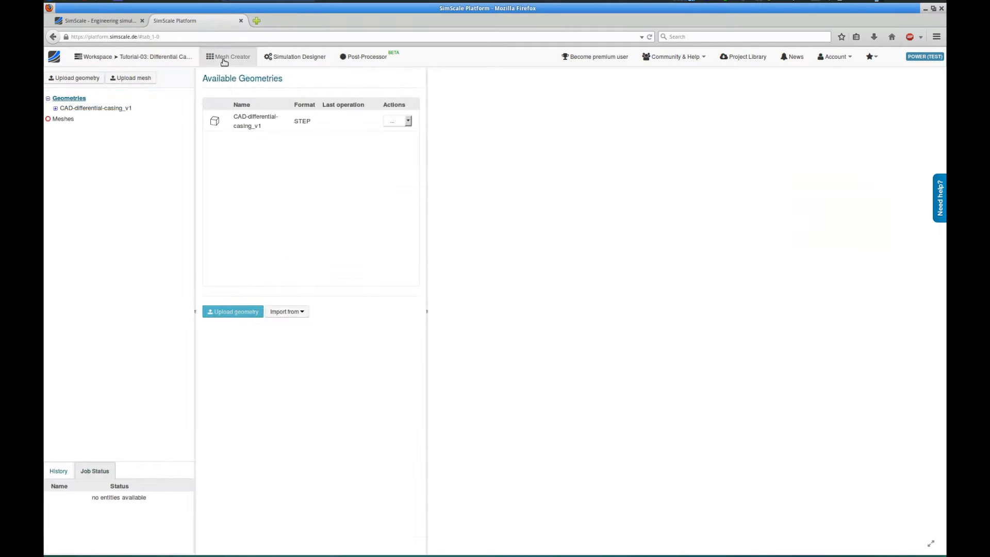
click(73, 108)
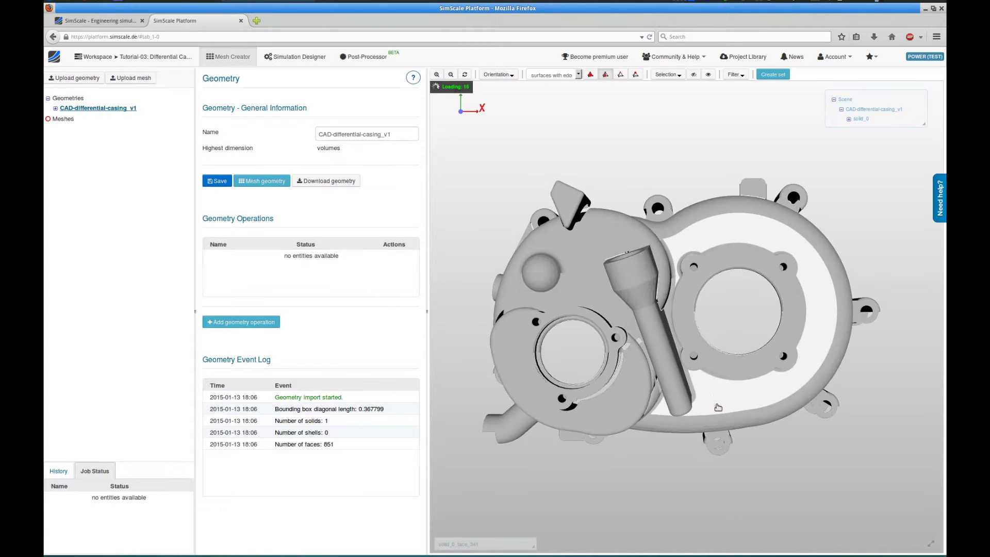
- Orbit the casing, view it as a wireframe, then return to surfaces with edges
drag(727, 422, 718, 349)
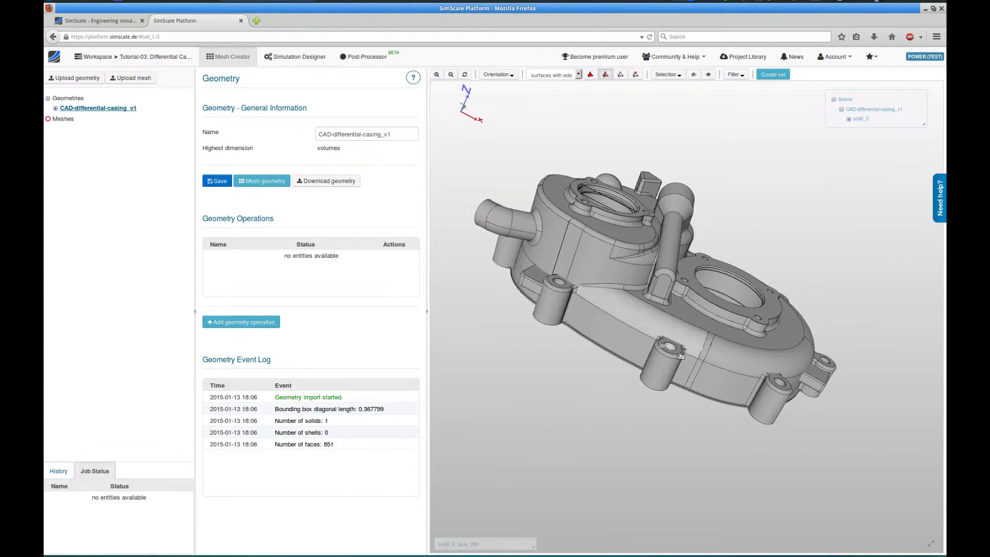
drag(834, 338, 833, 306)
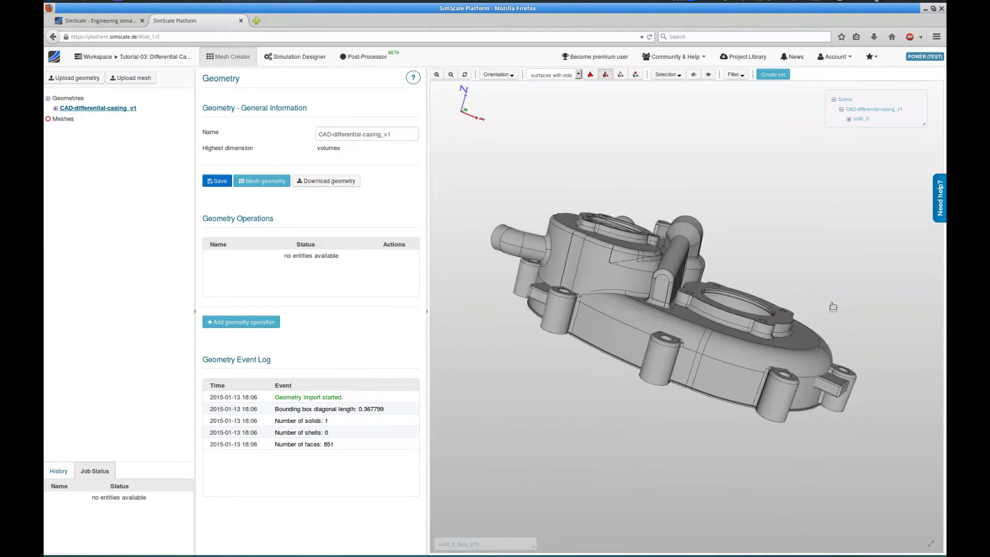
click(555, 74)
click(552, 104)
mouse_move(586, 164)
mouse_down()
mouse_move(633, 91)
mouse_move(584, 156)
mouse_move(584, 178)
mouse_move(599, 160)
mouse_up()
click(556, 75)
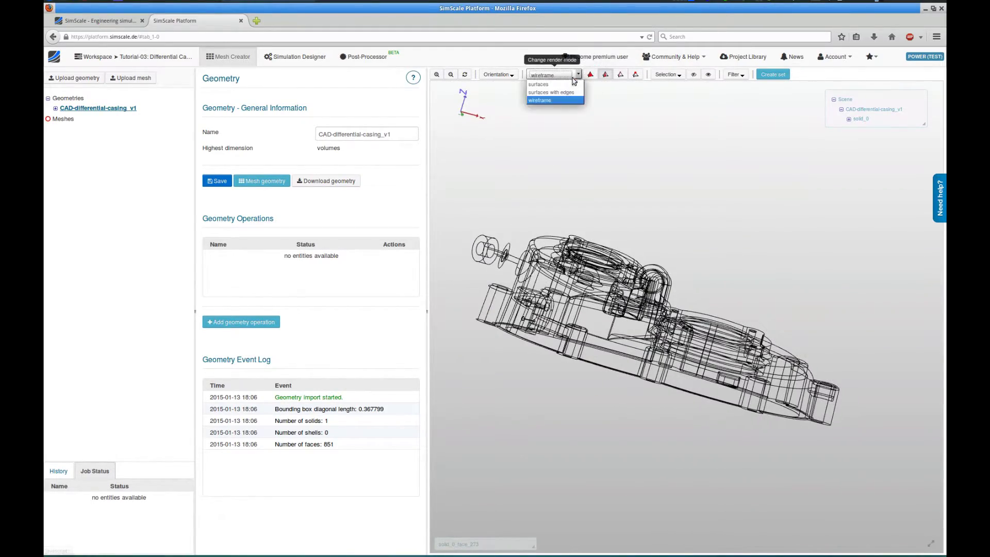
click(553, 85)
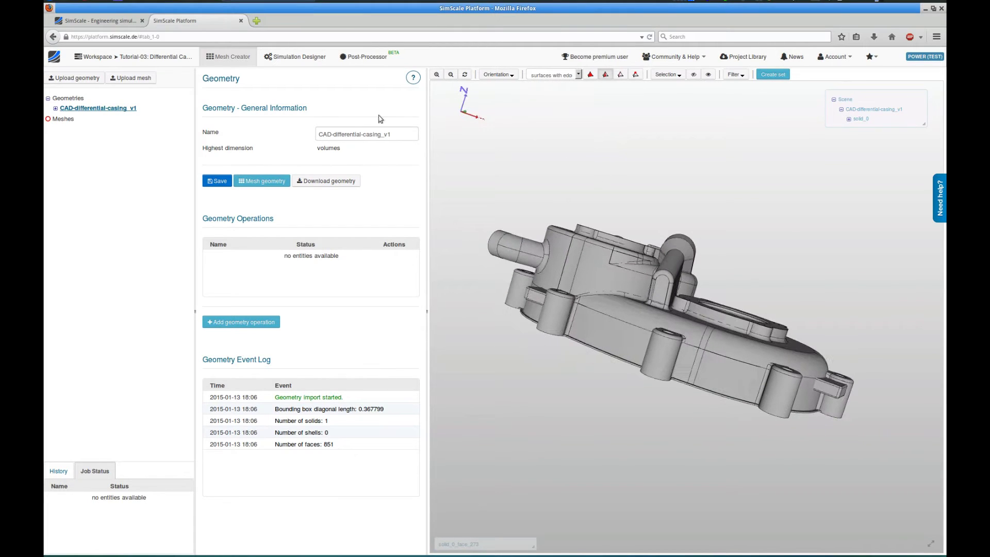
- Create the auto-tet mesh operation on 4 processors and start meshing
click(258, 180)
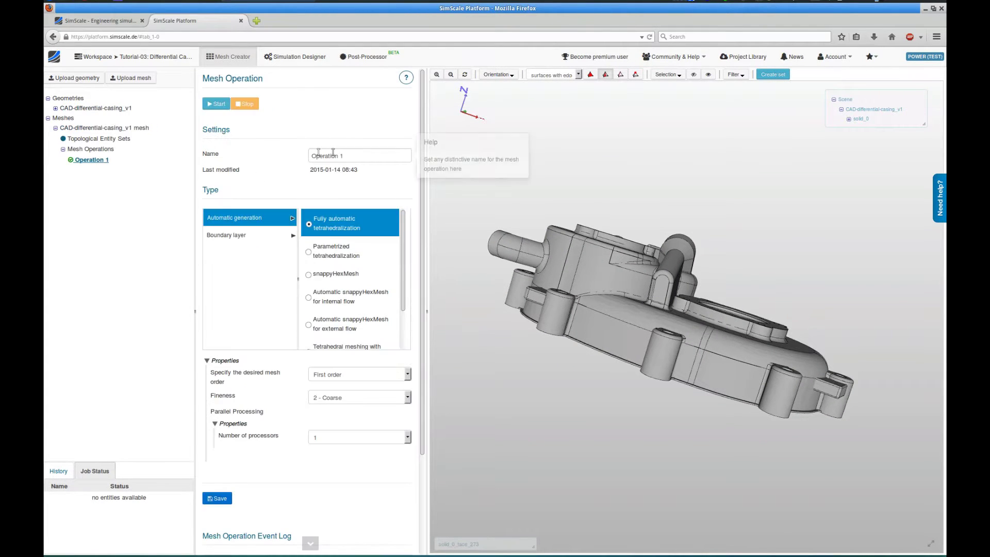
triple_click(342, 152)
text(auto-tet)
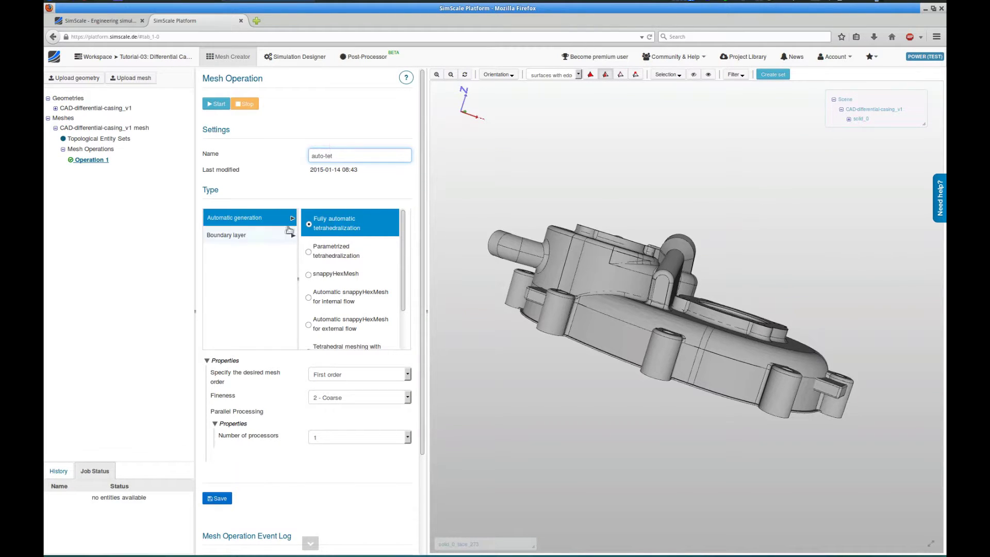
mouse_move(336, 379)
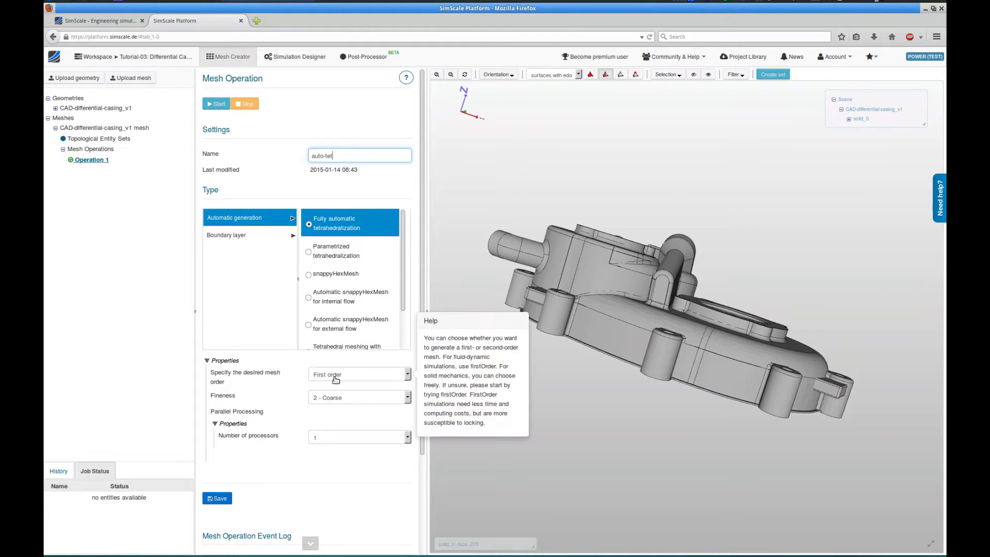
mouse_move(337, 400)
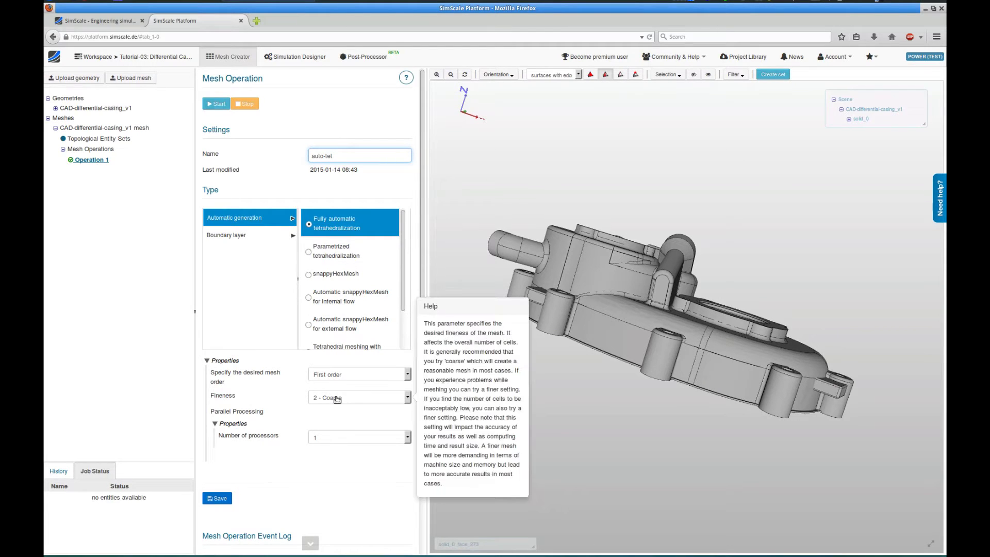
click(335, 437)
click(328, 467)
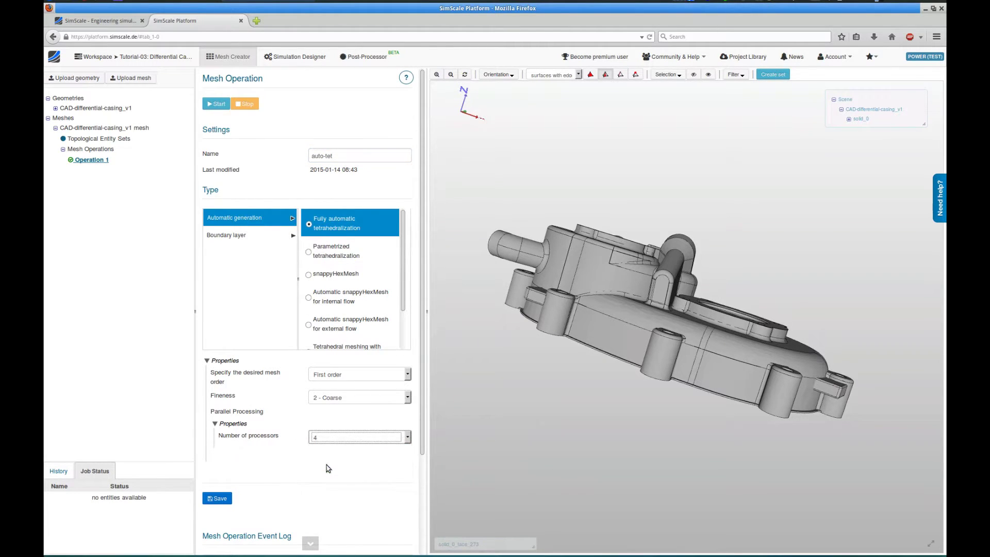
click(216, 104)
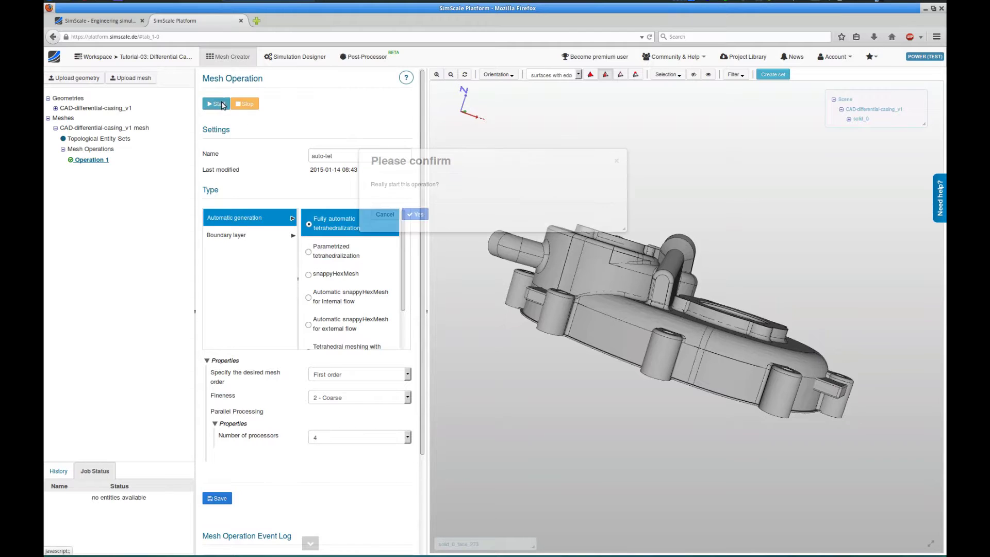
click(416, 214)
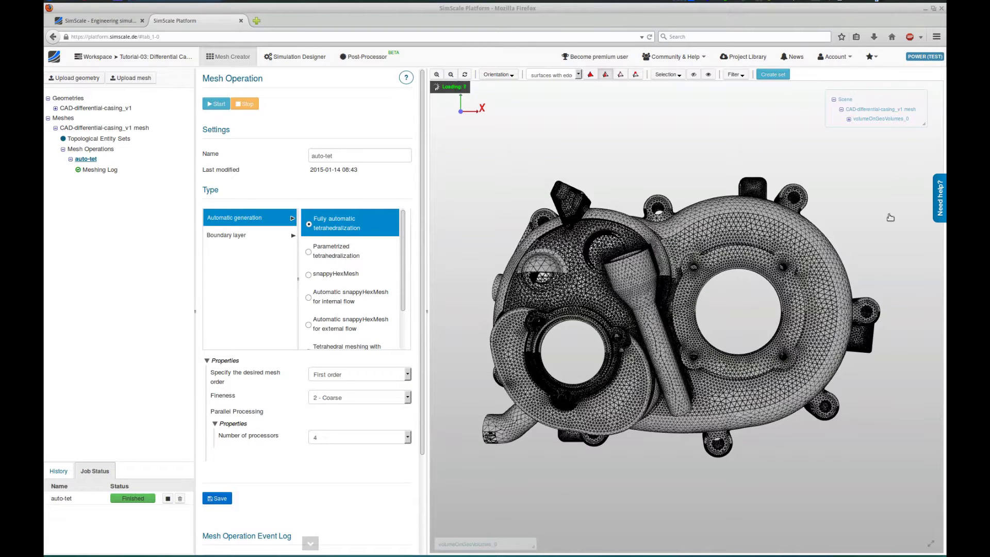
drag(879, 266, 463, 215)
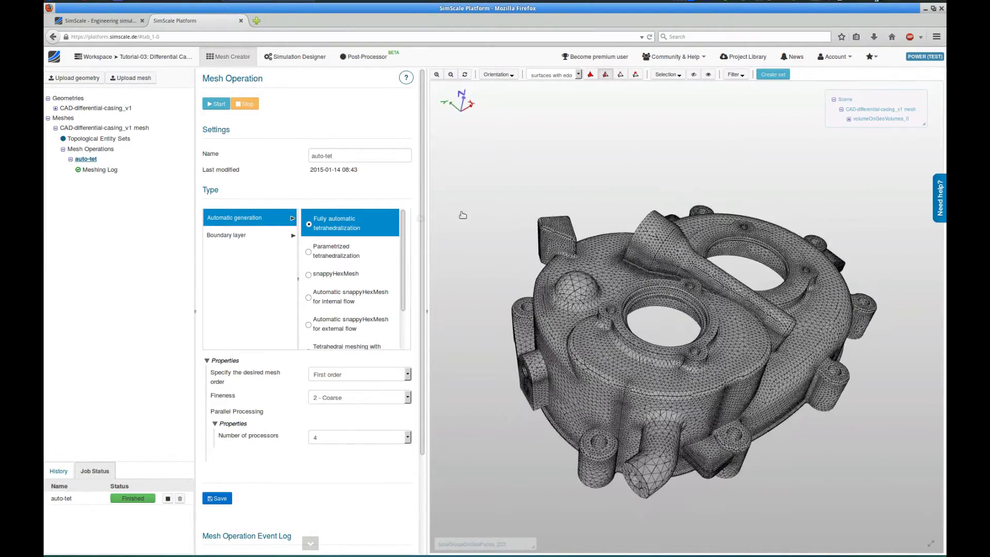
scroll(424, 217, down, 5)
scroll(385, 479, down, 3)
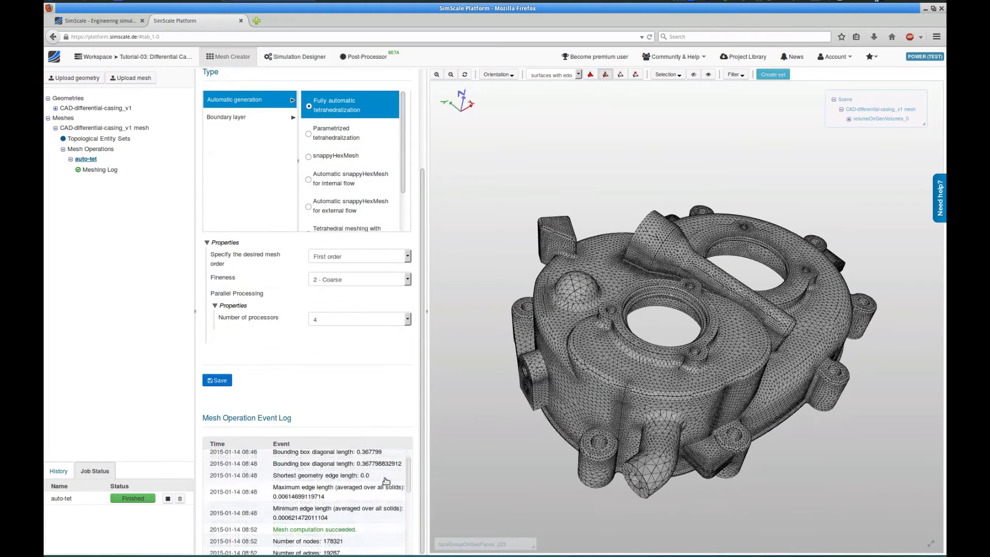
scroll(385, 480, down, 3)
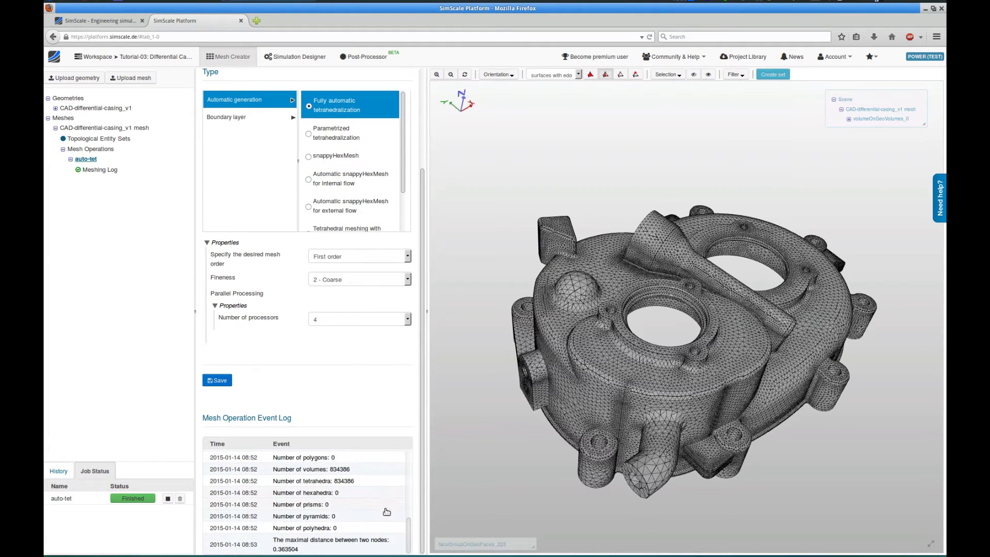
scroll(386, 512, up, 6)
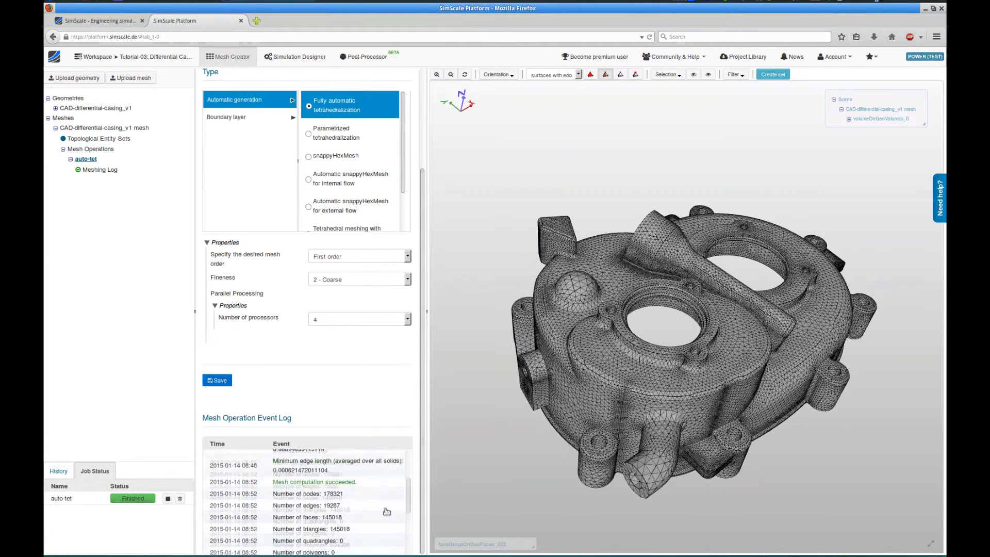
drag(841, 461, 709, 229)
scroll(696, 427, up, 3)
scroll(695, 427, up, 2)
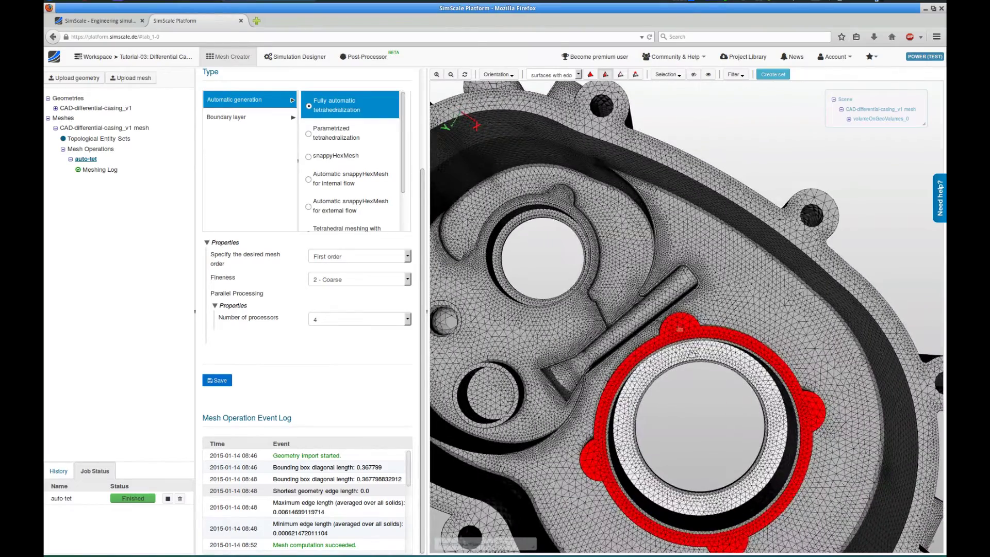
click(464, 74)
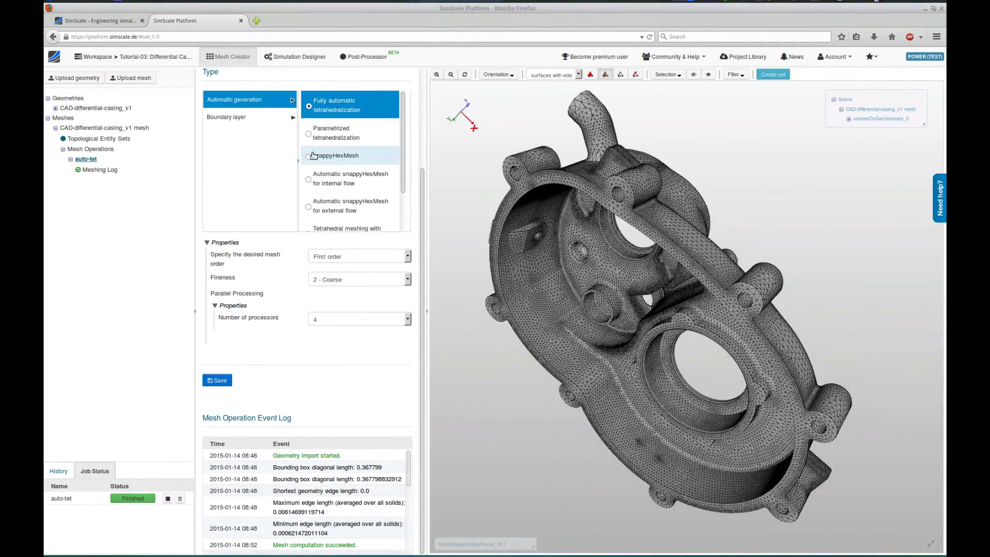
click(295, 57)
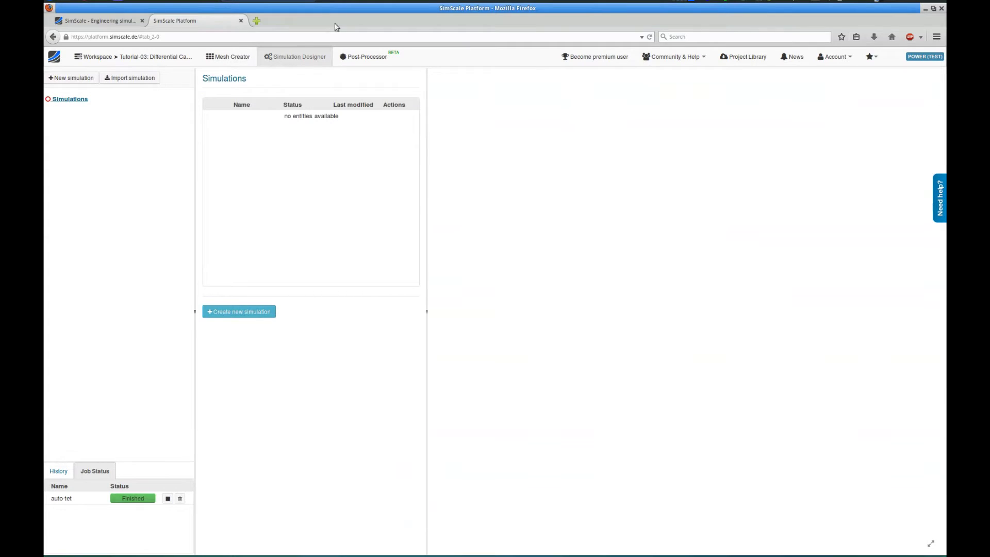
- Create a new simulation named thermal-analysis
click(87, 78)
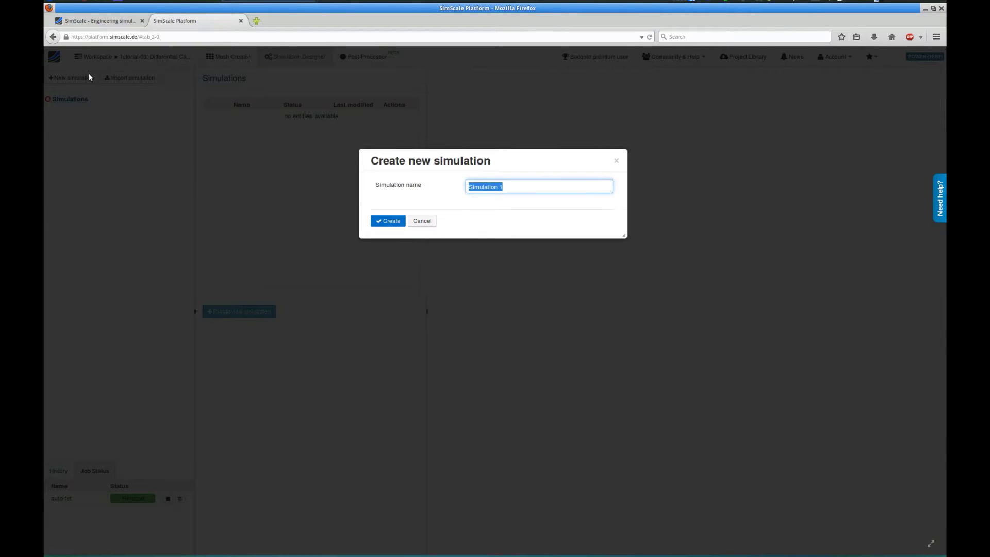
text(thermal-analysis)
key(Return)
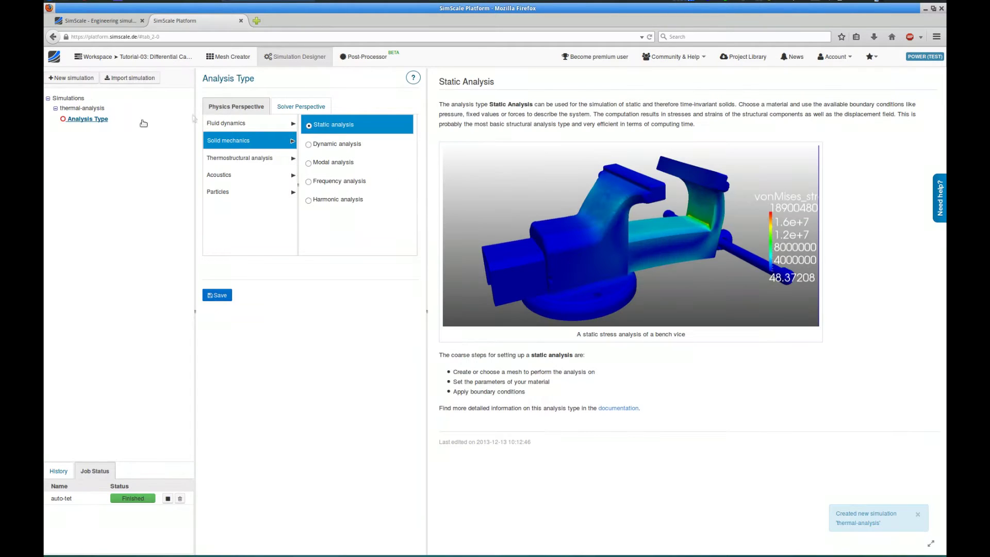
- Set the analysis type to steady-state Thermostructural Heat transfer and save it
click(331, 144)
click(333, 162)
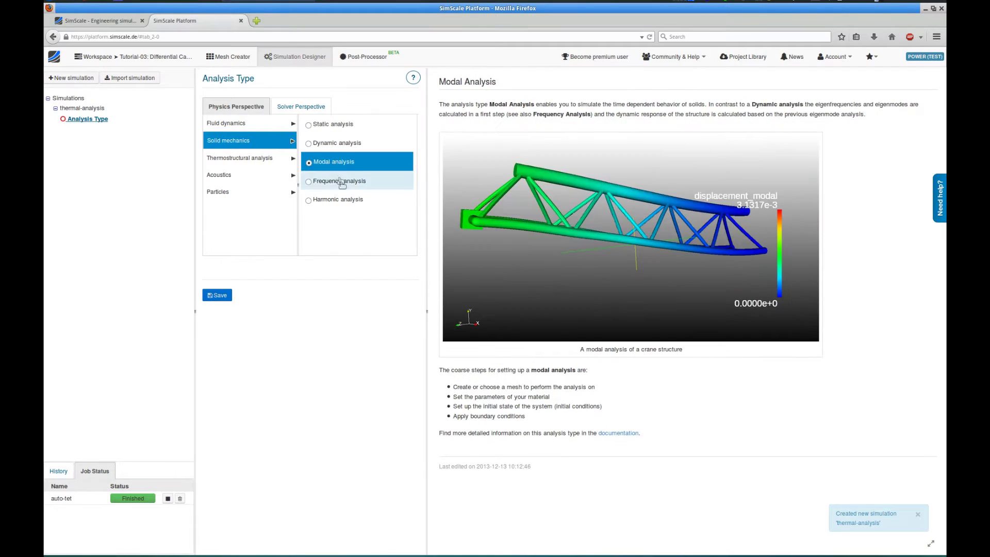
click(335, 181)
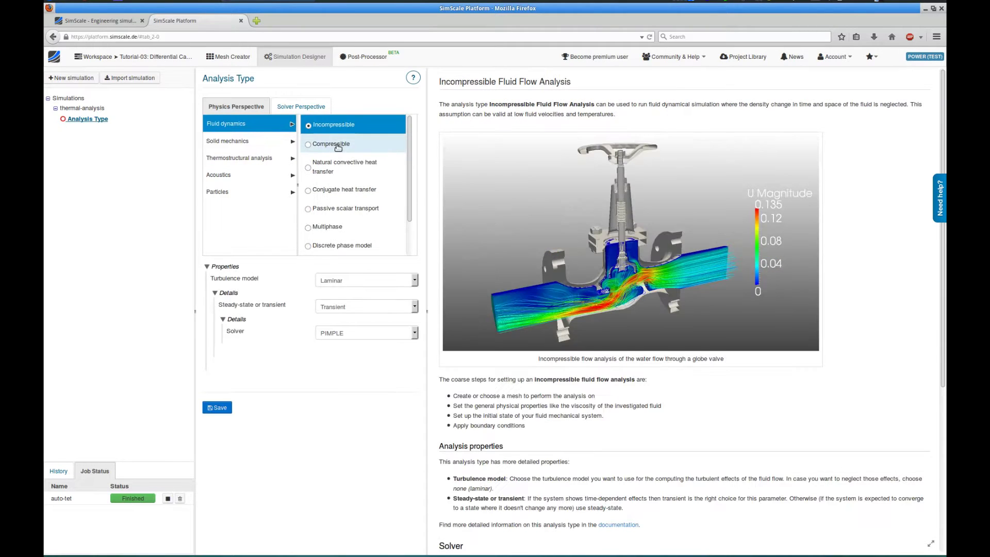
click(335, 143)
click(333, 165)
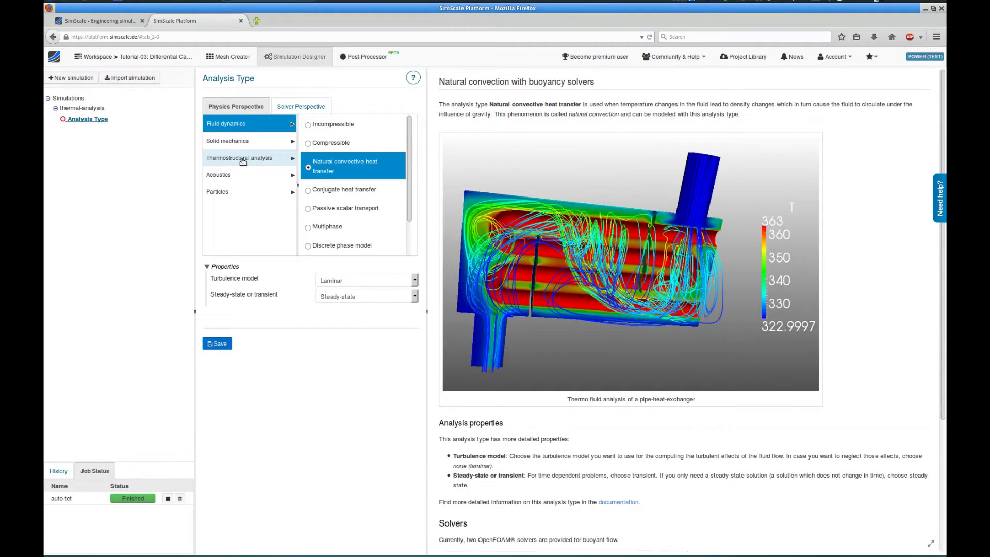
click(243, 160)
click(353, 154)
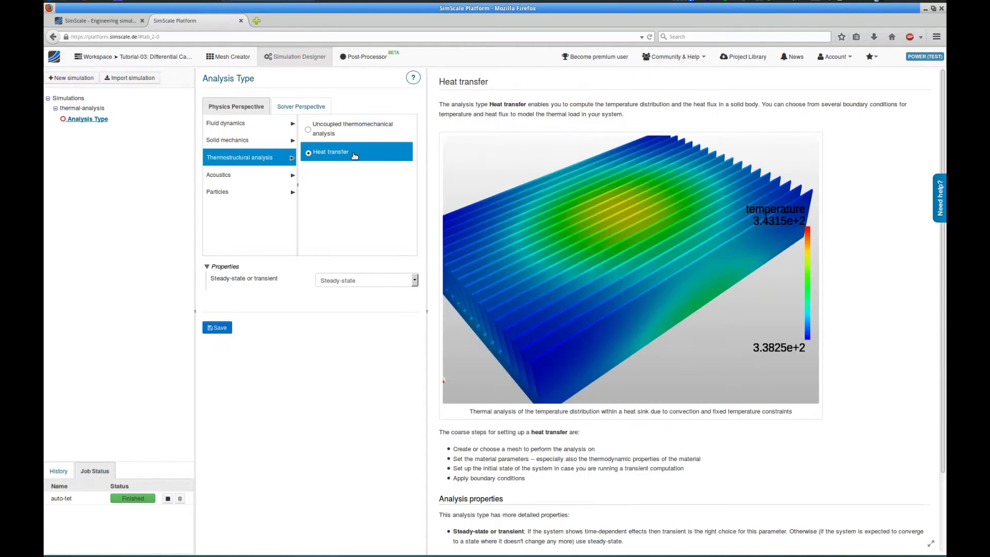
click(358, 280)
click(358, 280)
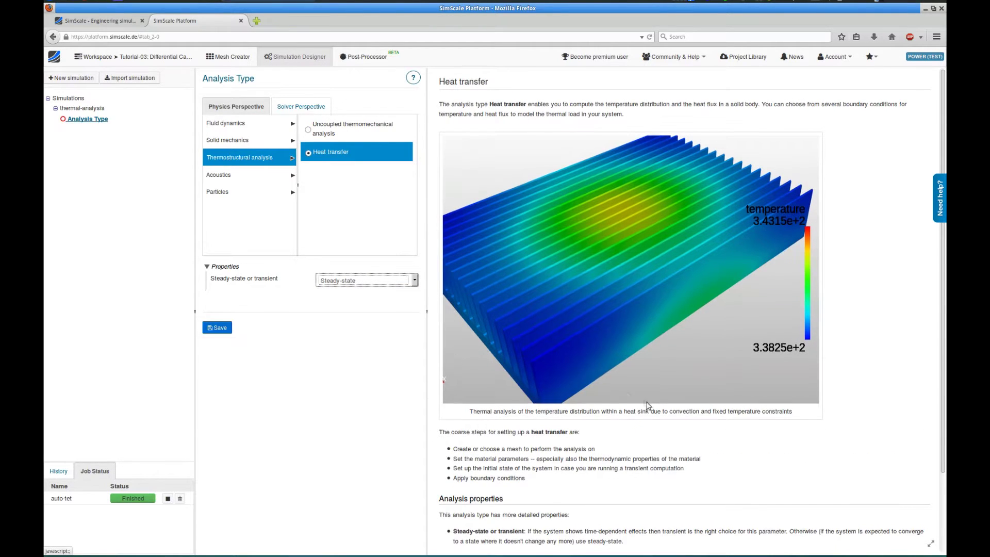
click(219, 328)
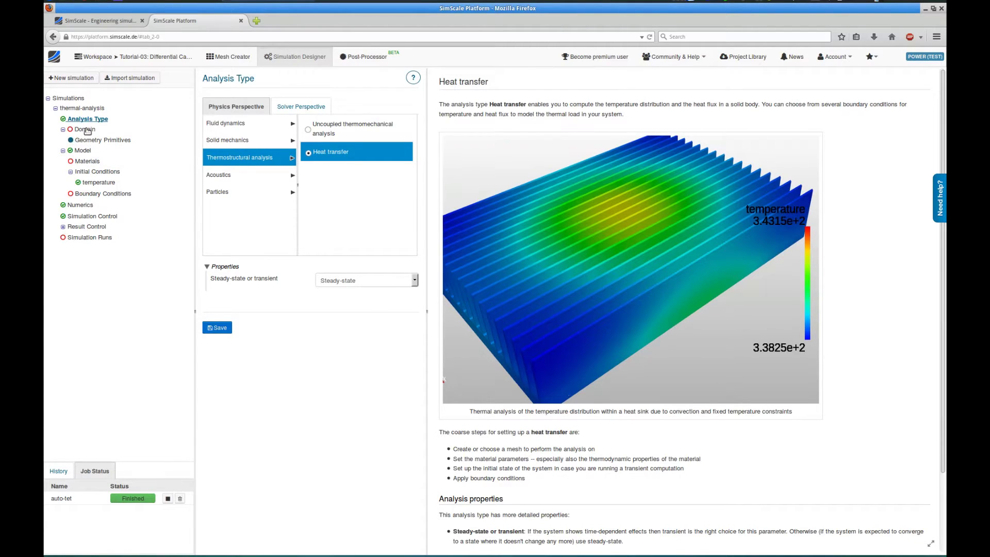
click(86, 129)
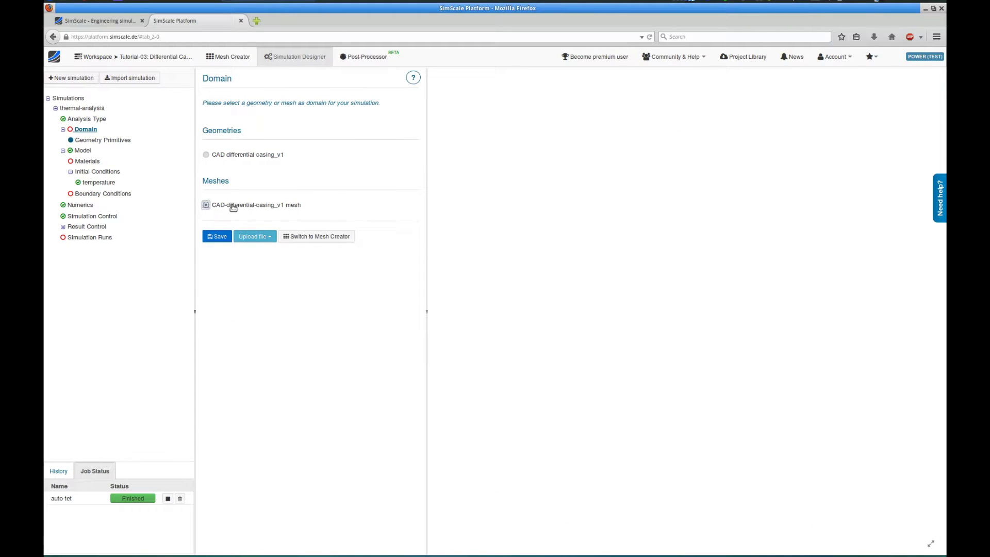
- Save the CAD-differential-casing_v1 mesh as the domain and display the casing as plain surfaces
click(223, 234)
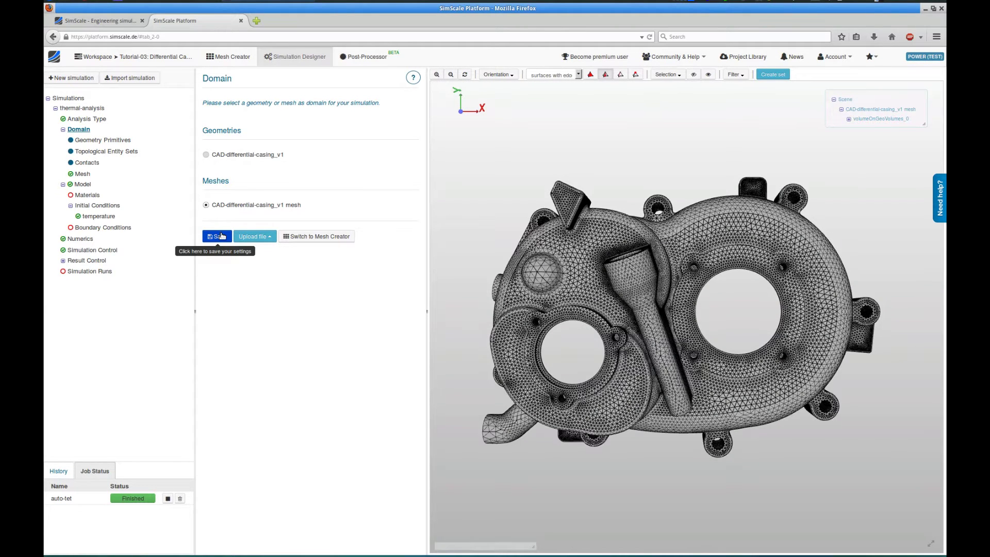
drag(686, 469, 707, 410)
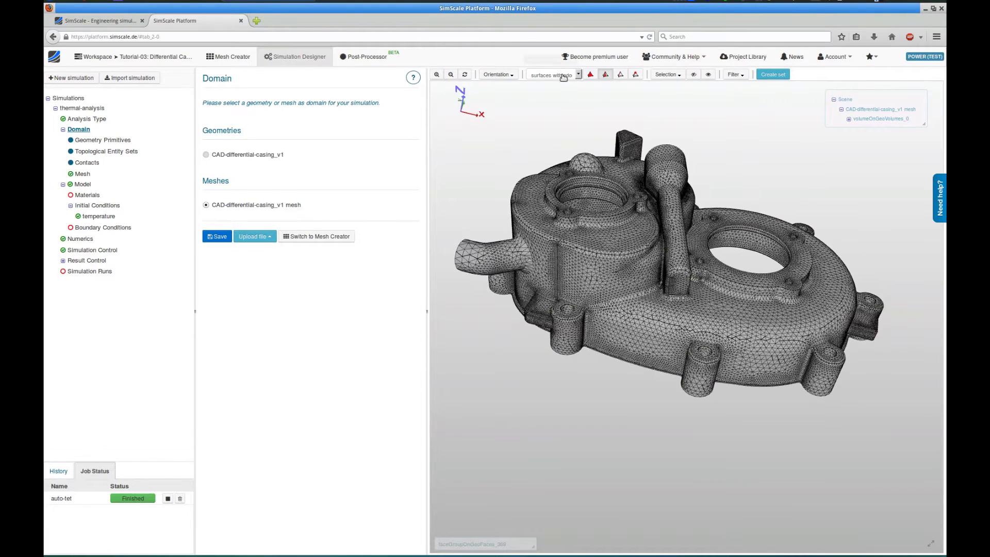
click(563, 76)
click(549, 89)
drag(658, 405, 685, 211)
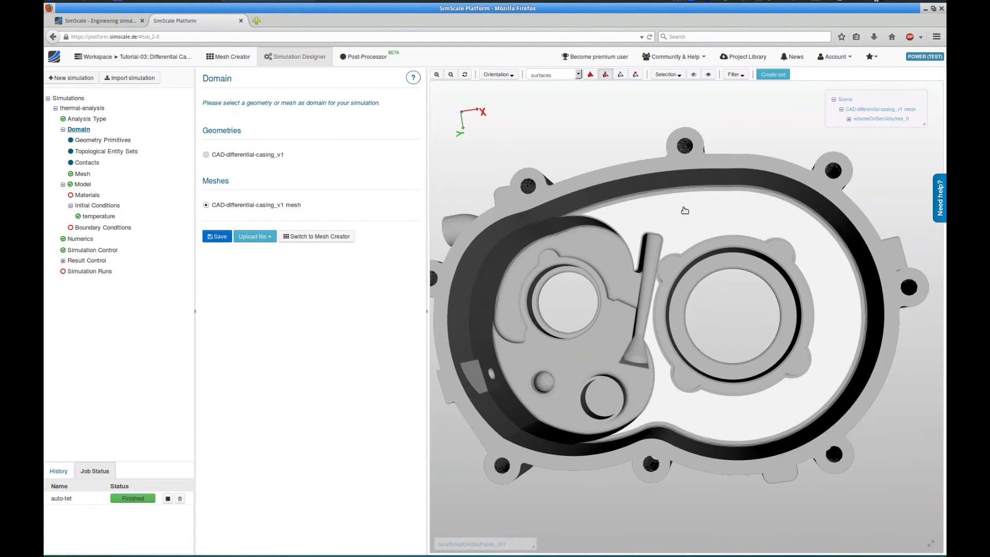
- Select the inner floor, bore ring and step ring faces and save them as heated-region-1
click(722, 251)
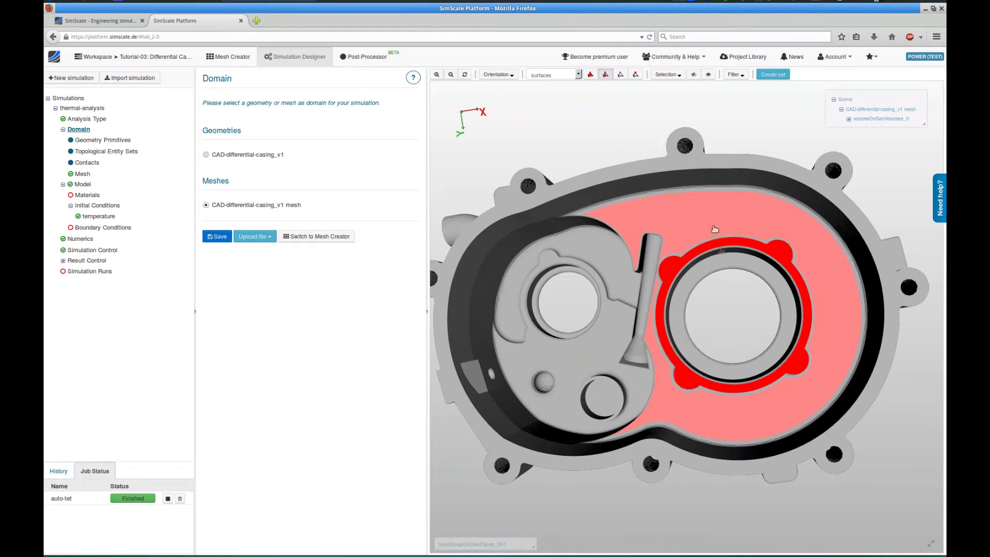
click(715, 229)
click(719, 266)
drag(749, 145, 712, 253)
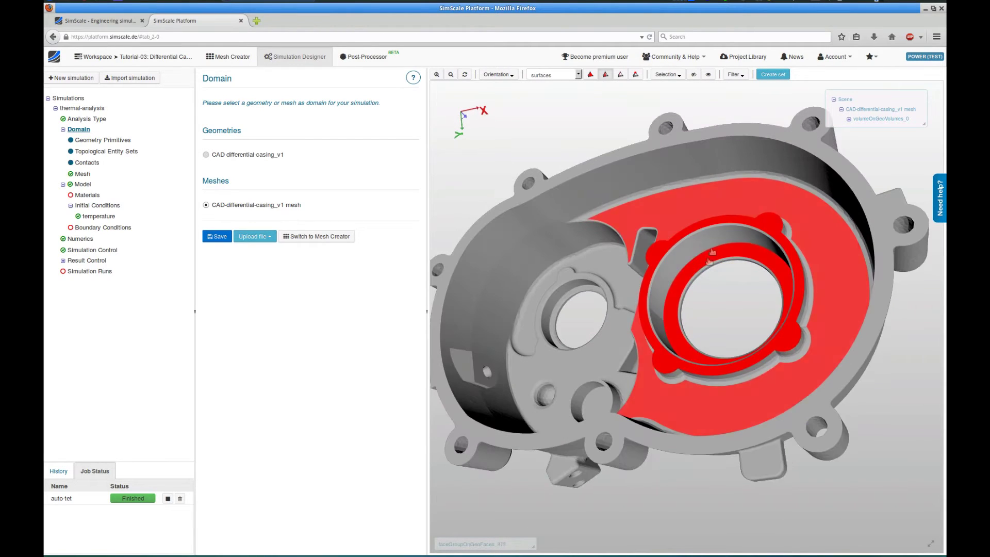
drag(713, 107, 740, 93)
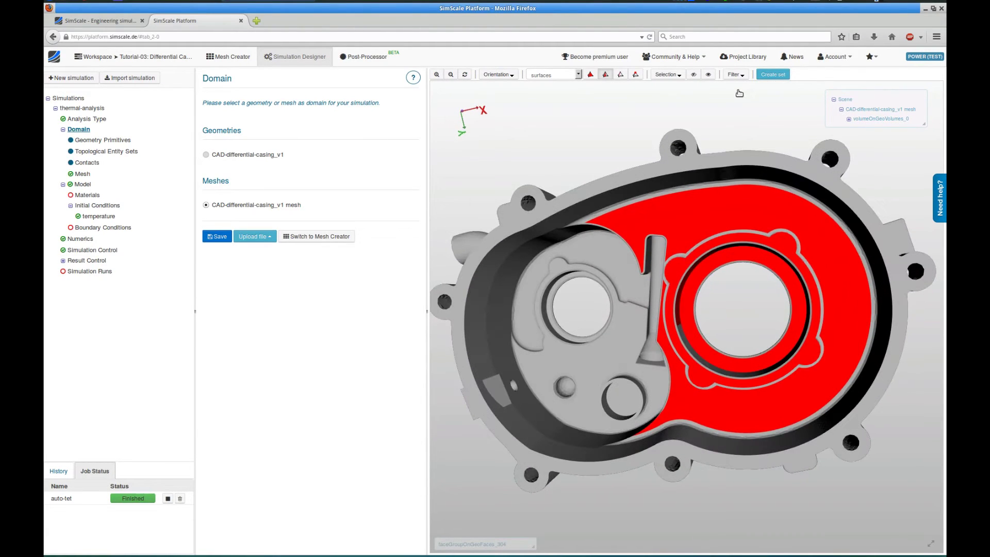
click(114, 152)
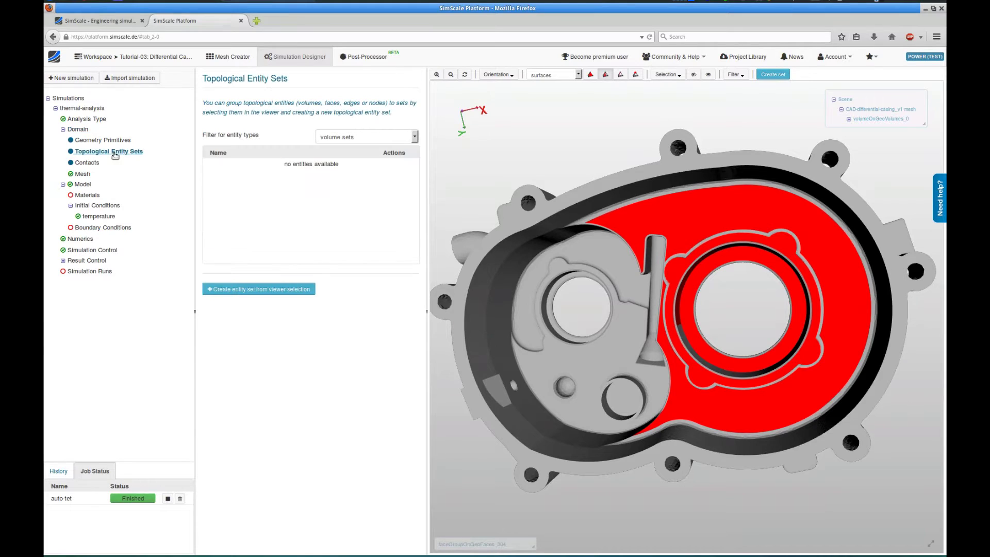
click(269, 288)
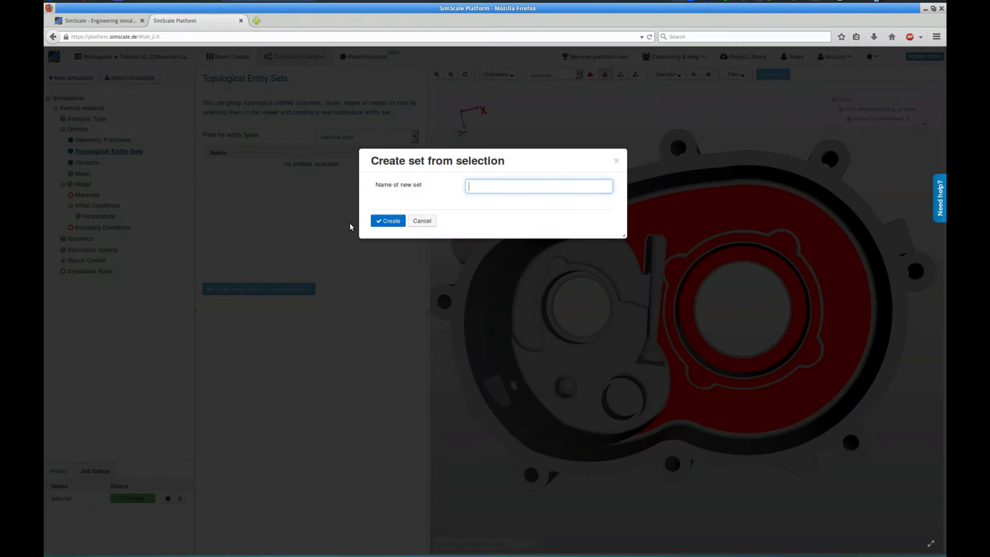
text(heated-region-1)
key(Return)
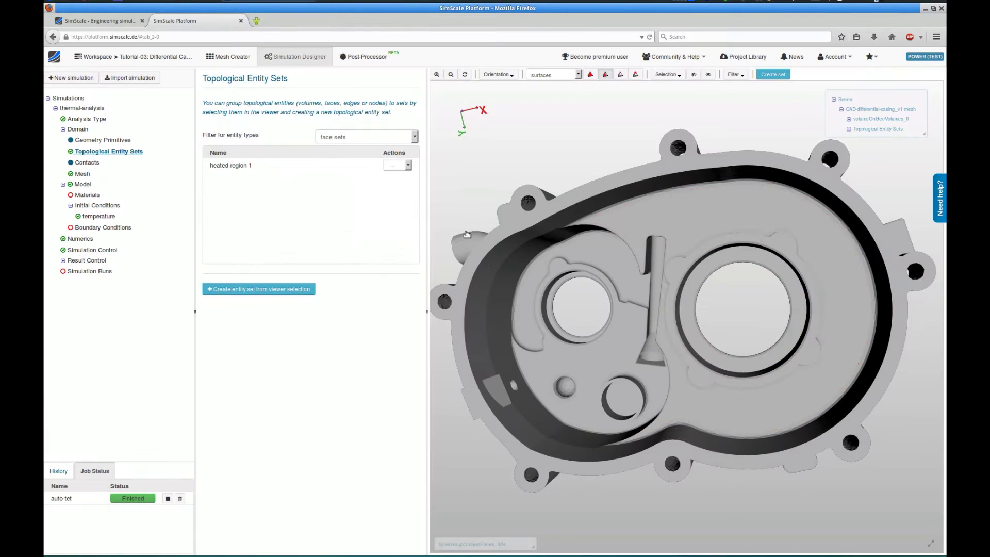
- Select the left-compartment faces around the left bore and save them as heated-region-2
drag(467, 235, 589, 365)
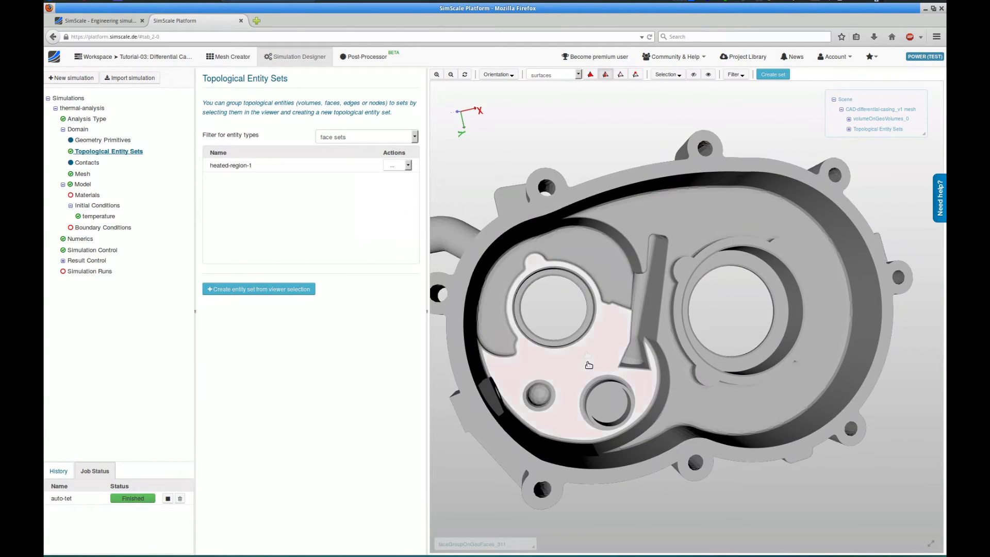
click(589, 364)
click(532, 297)
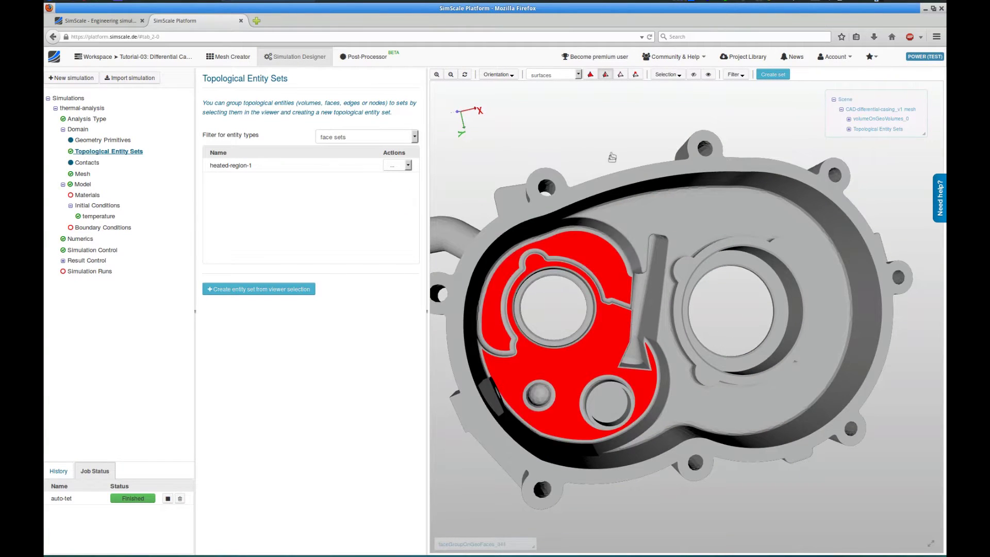
drag(613, 157, 551, 295)
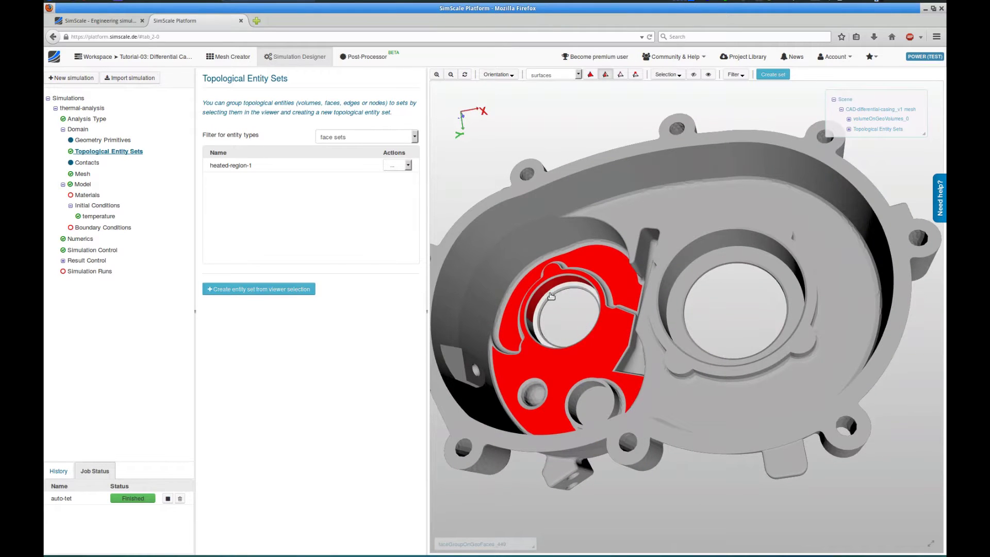
drag(550, 296, 593, 124)
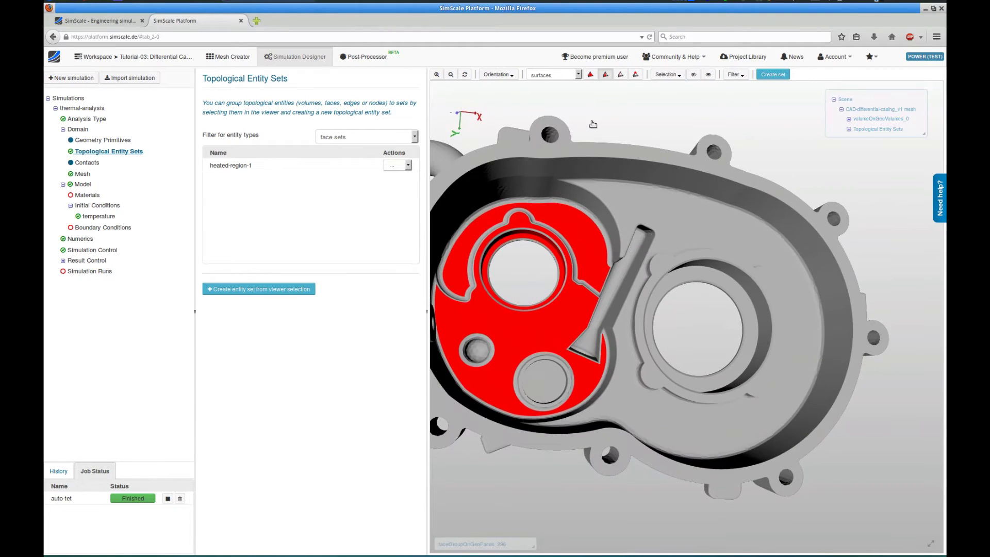
click(252, 289)
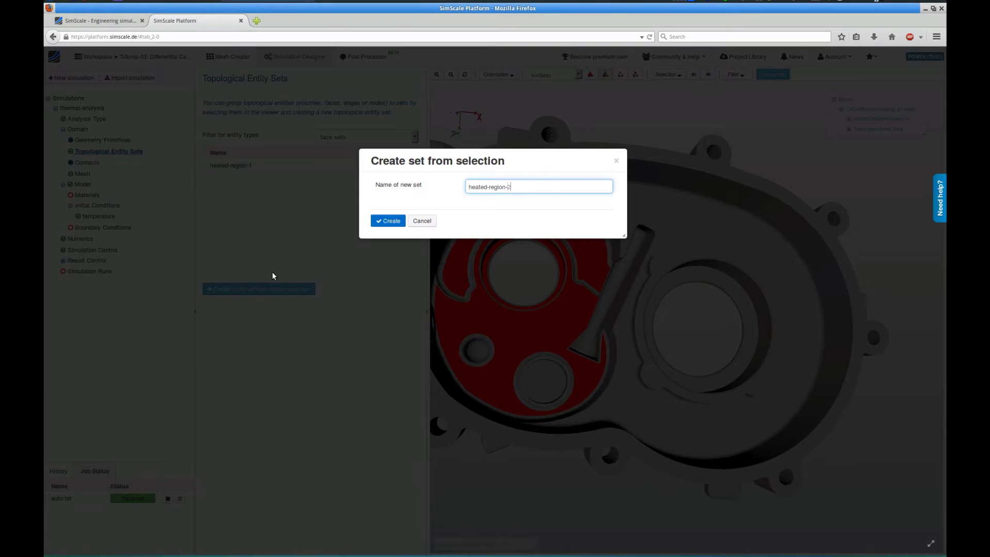
key(Return)
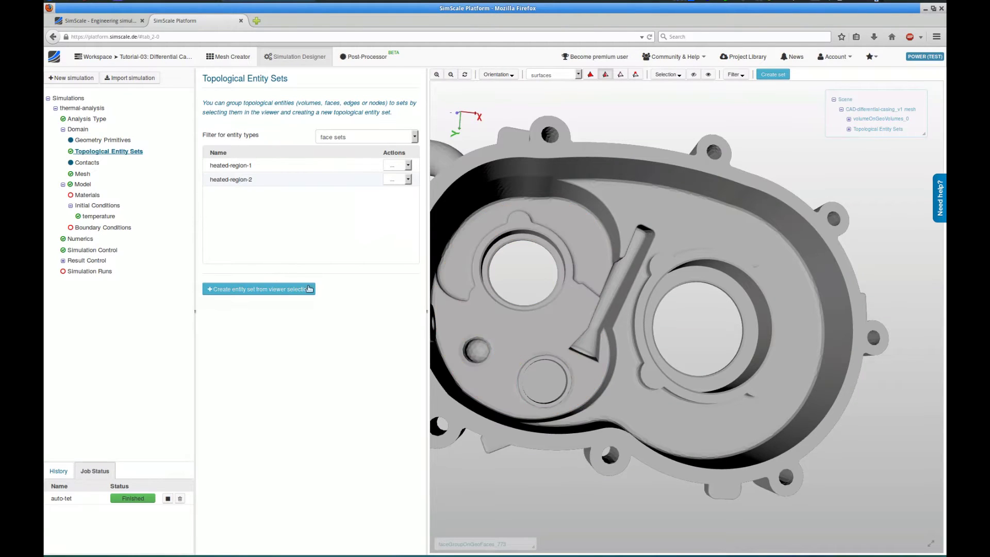
right_drag(672, 124, 678, 154)
- Select the casing's exterior faces and save them as the face set 'outside'
drag(678, 155, 771, 479)
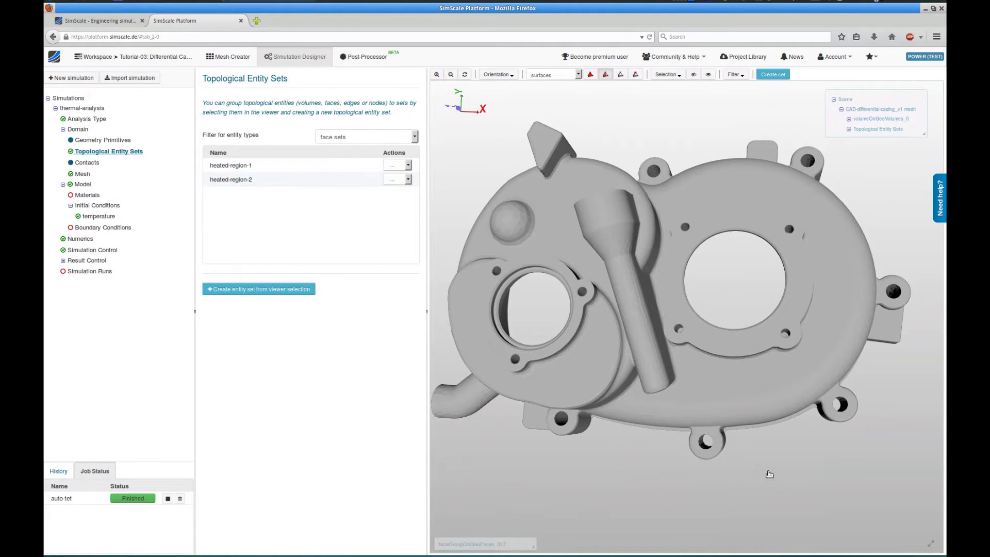
drag(925, 419, 763, 392)
click(799, 279)
click(780, 338)
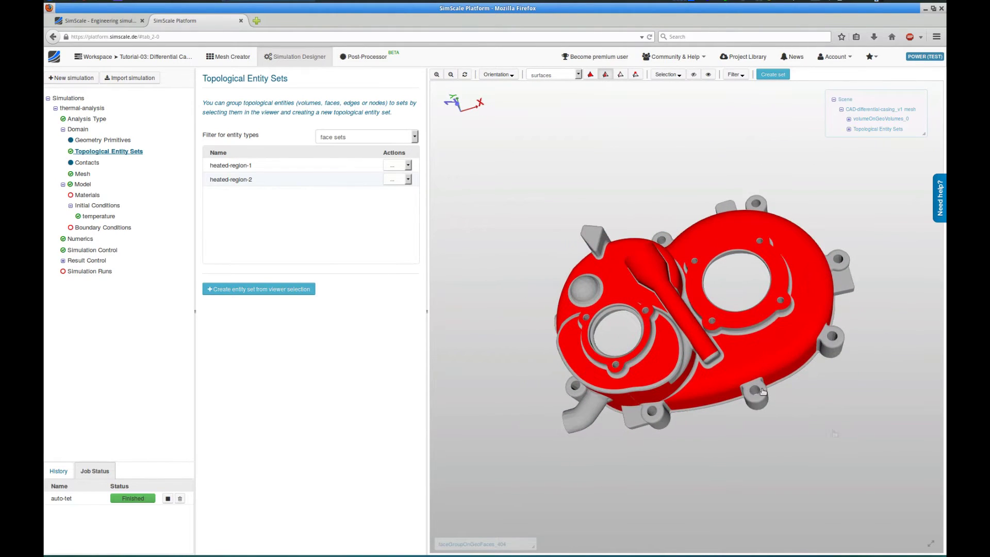
click(290, 289)
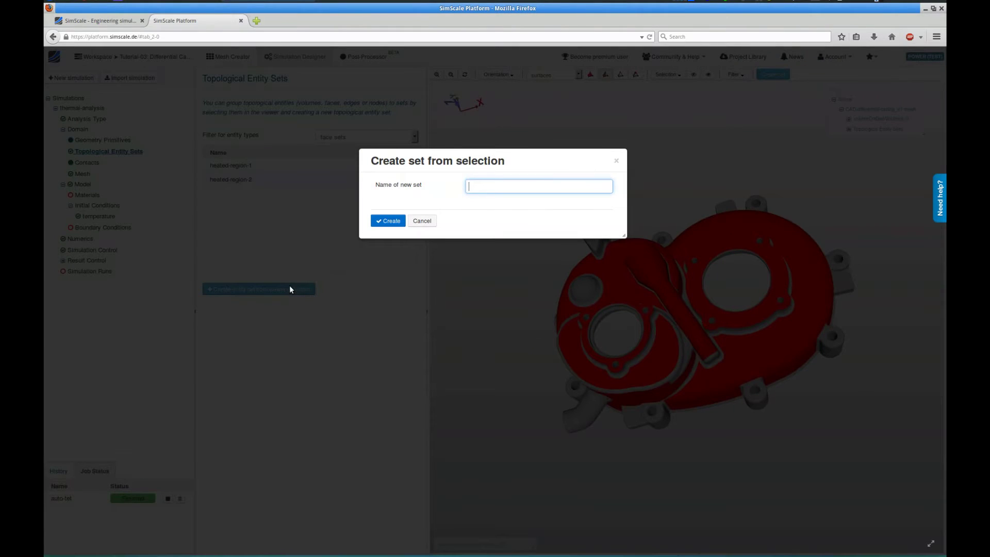
text(outside)
key(Return)
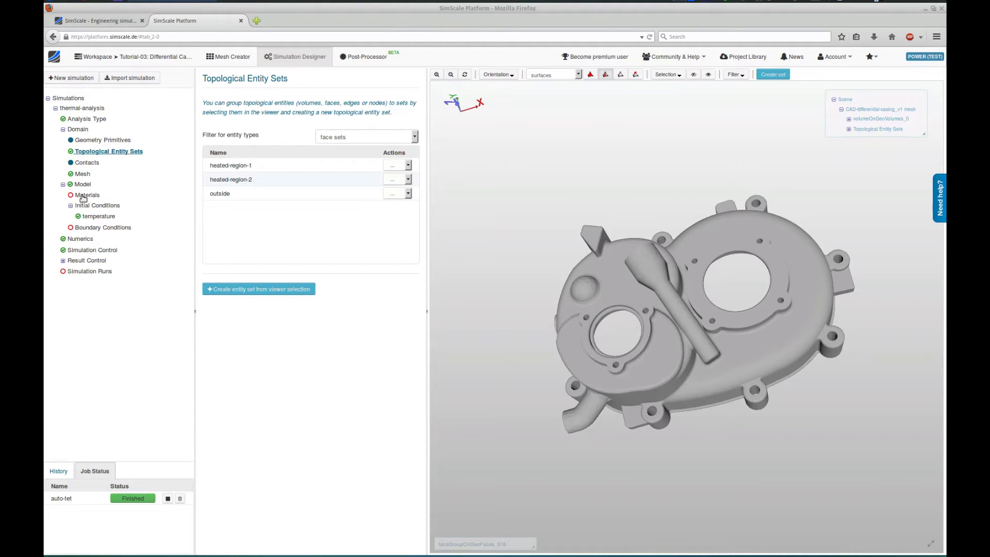
click(84, 195)
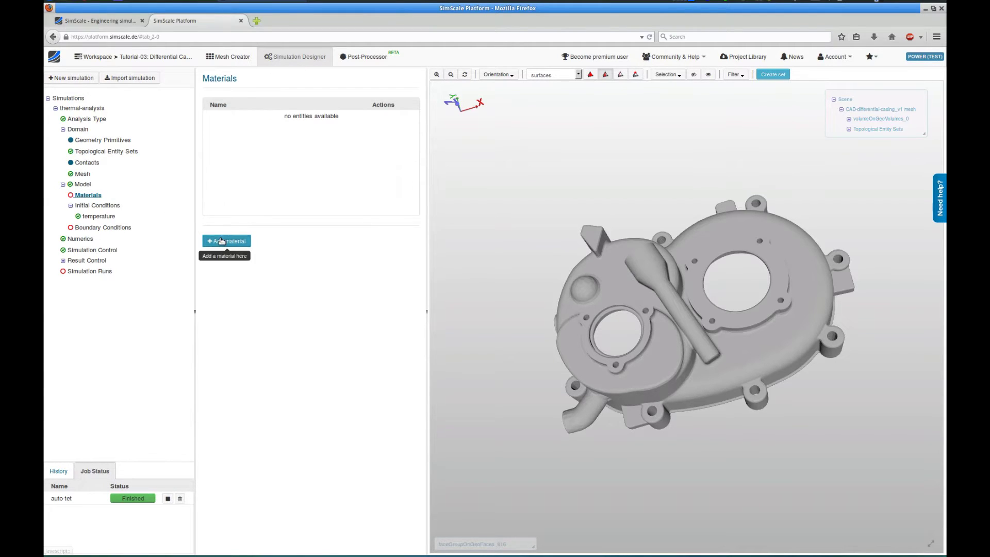
- Import Aluminum from the material library and assign it to volumeOnGeoVolumes_0
click(223, 240)
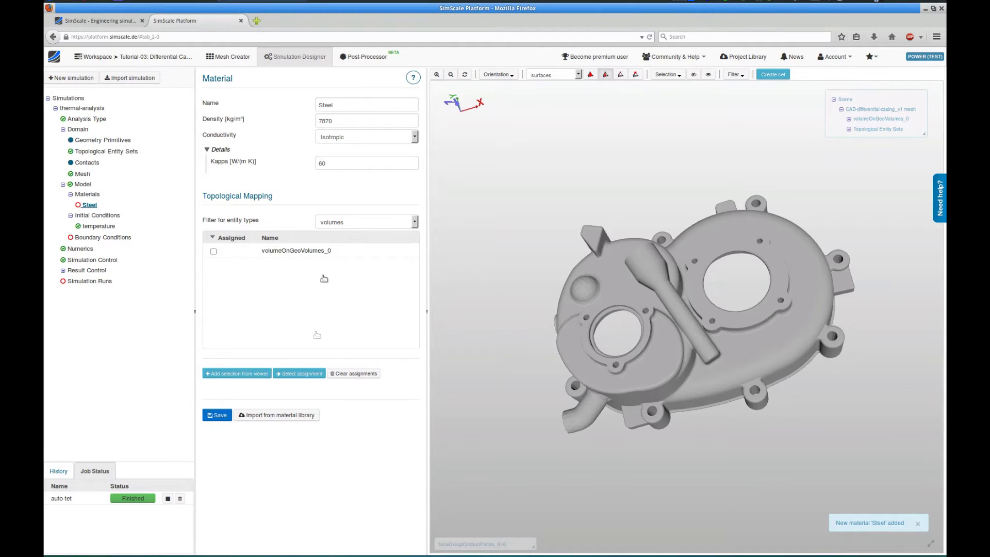
click(298, 415)
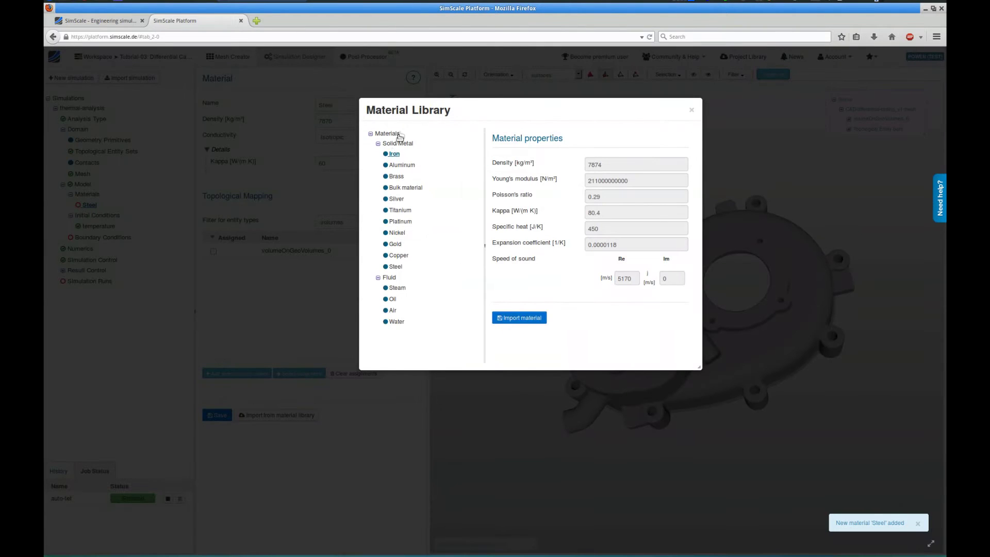
click(401, 165)
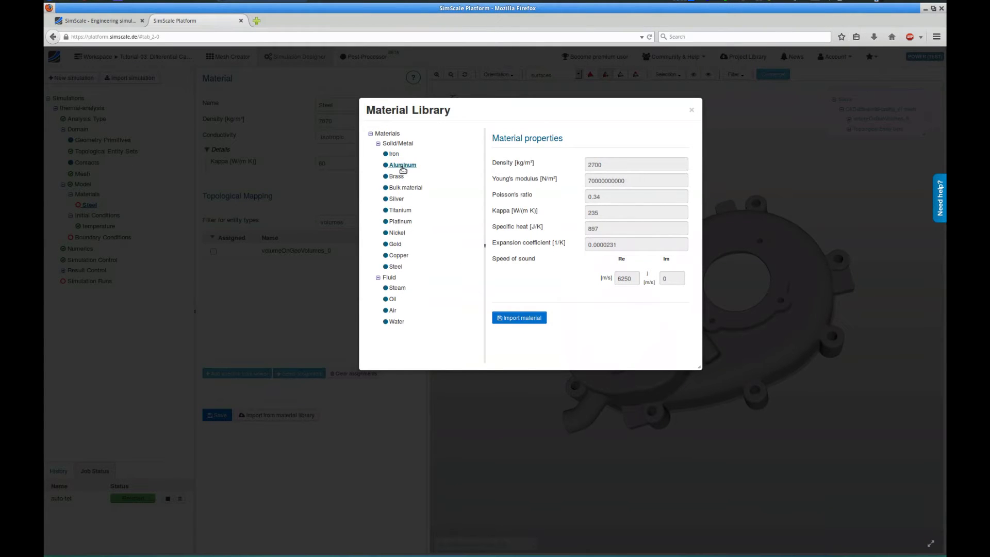
click(522, 319)
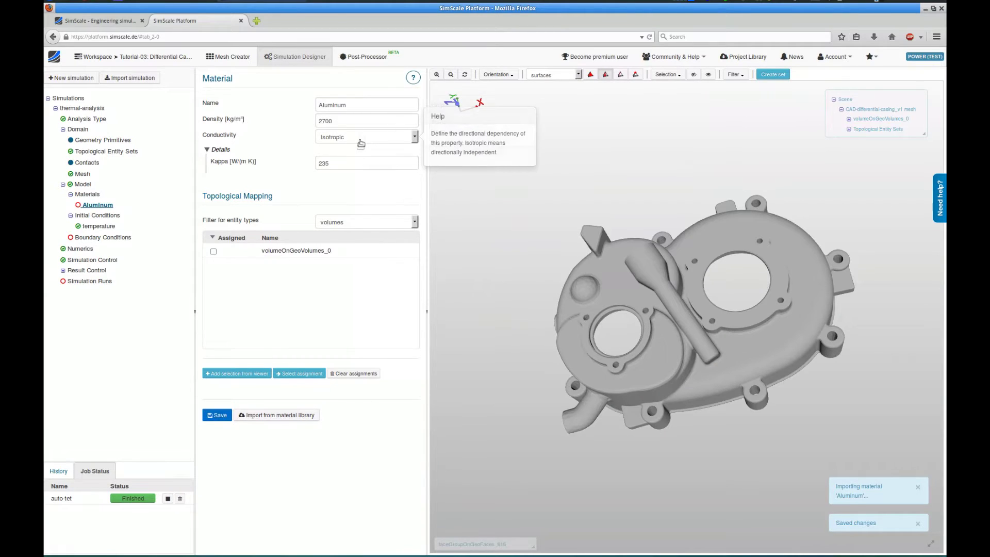
click(213, 251)
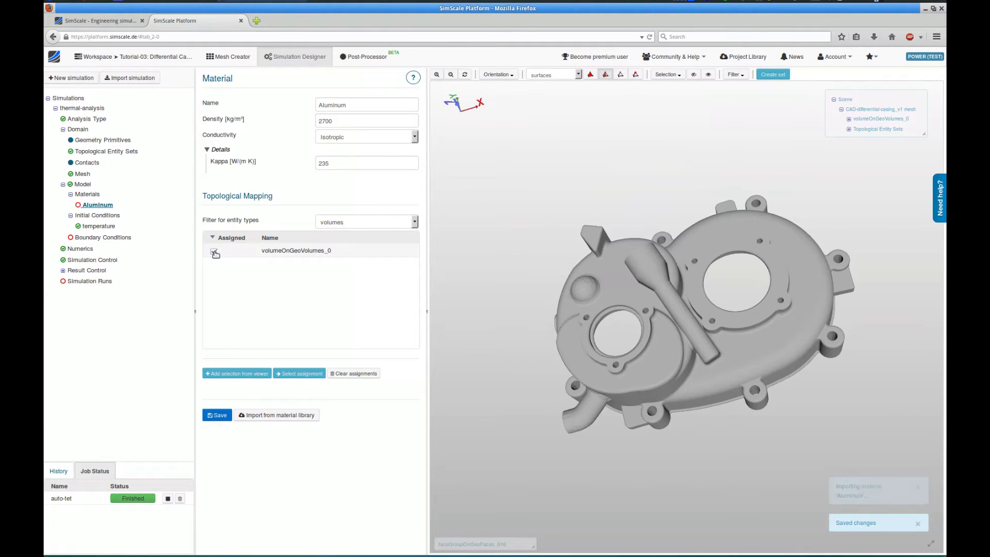
click(216, 416)
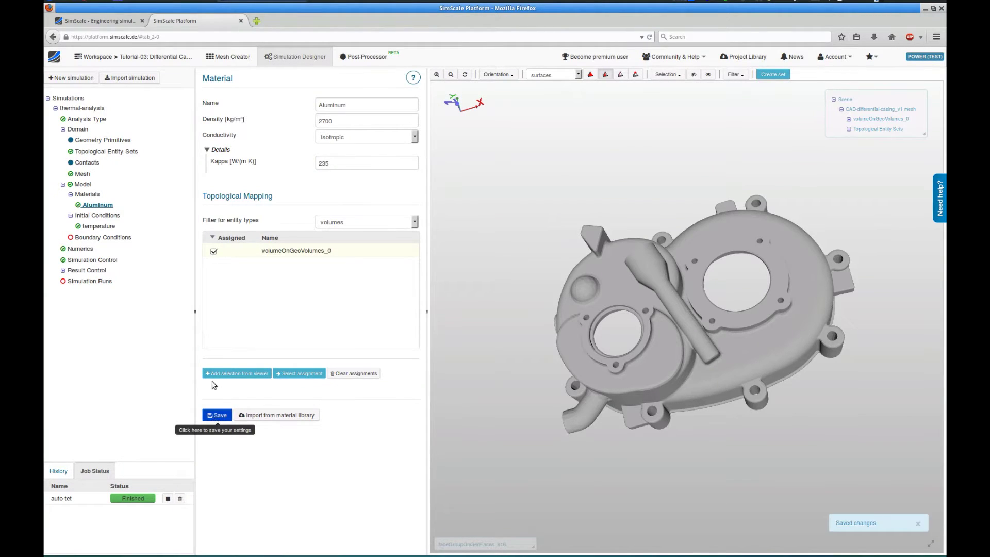
- Review the uniform 293.15 K temperature initial condition
click(90, 217)
click(93, 227)
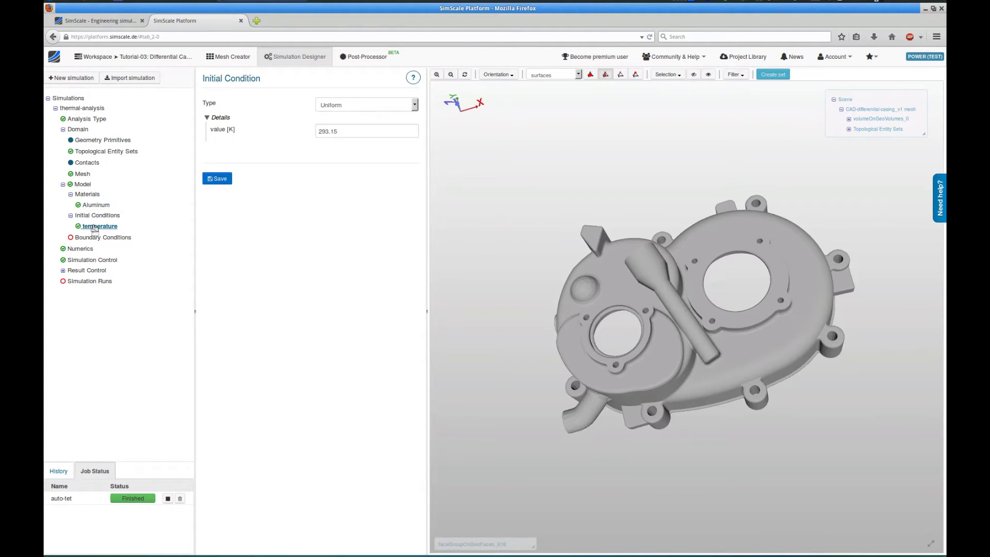
click(94, 237)
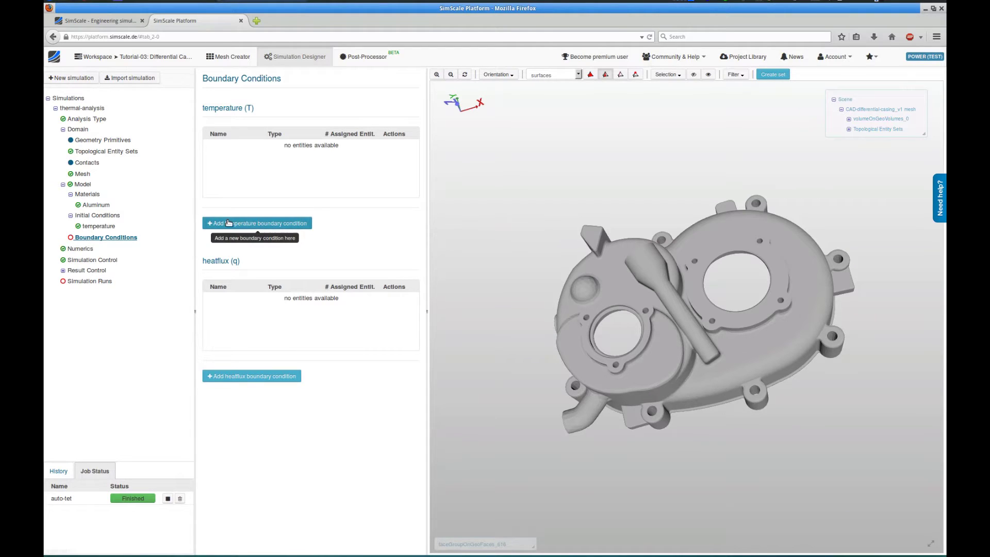
- Add heat flux condition inner-heat-1 of 2900 W/m² on heated-region-1 and save it
click(225, 376)
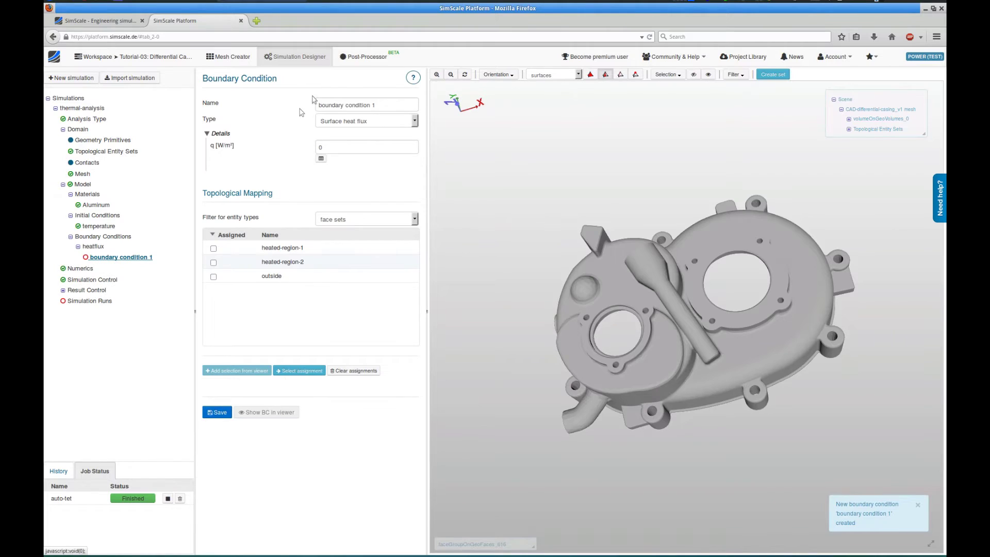
triple_click(350, 102)
key(BackSpace)
text(inner-heat-1)
key(Tab)
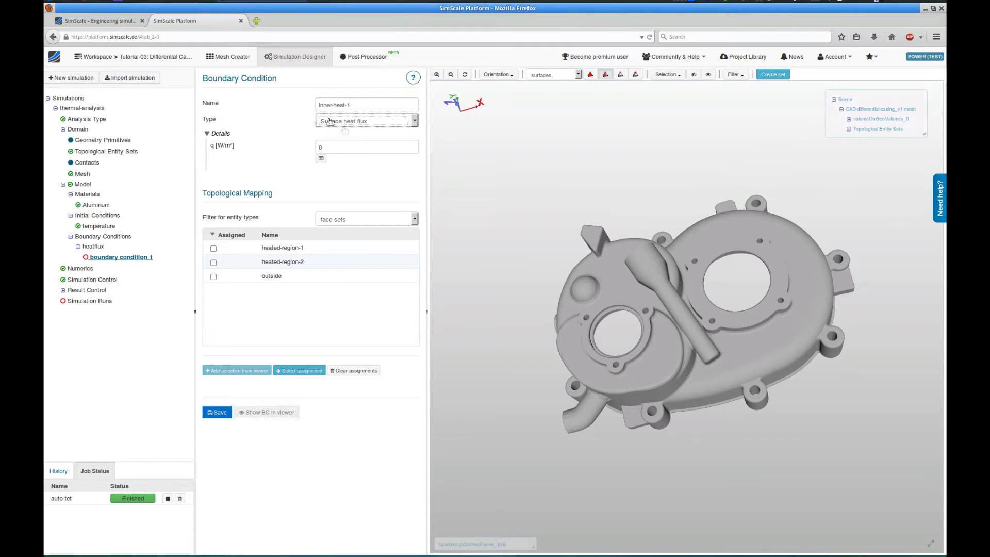
click(347, 147)
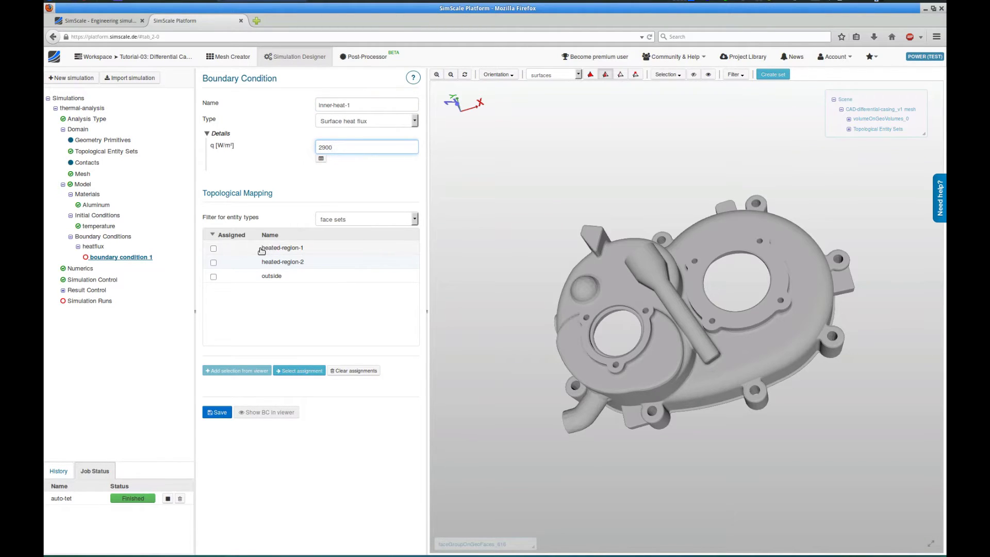
click(236, 251)
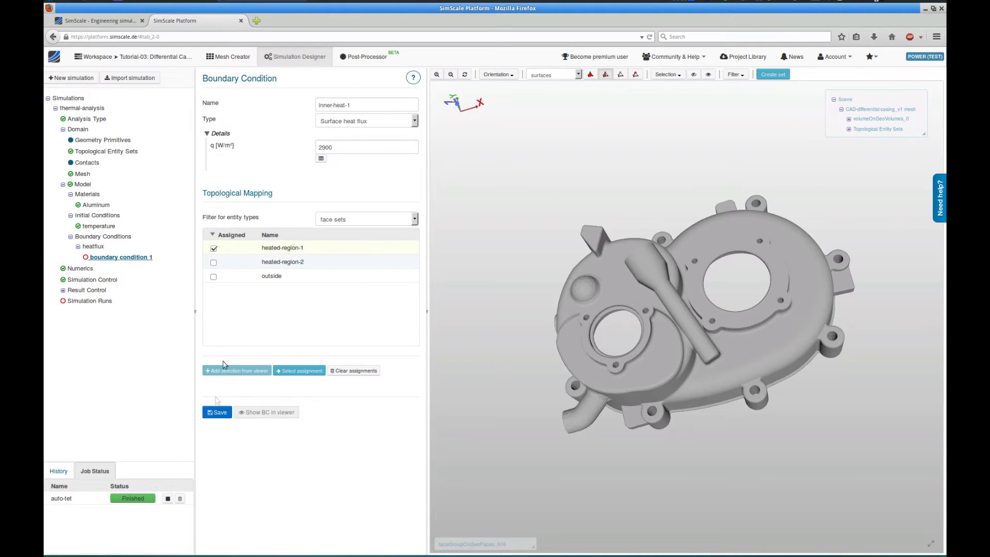
click(212, 412)
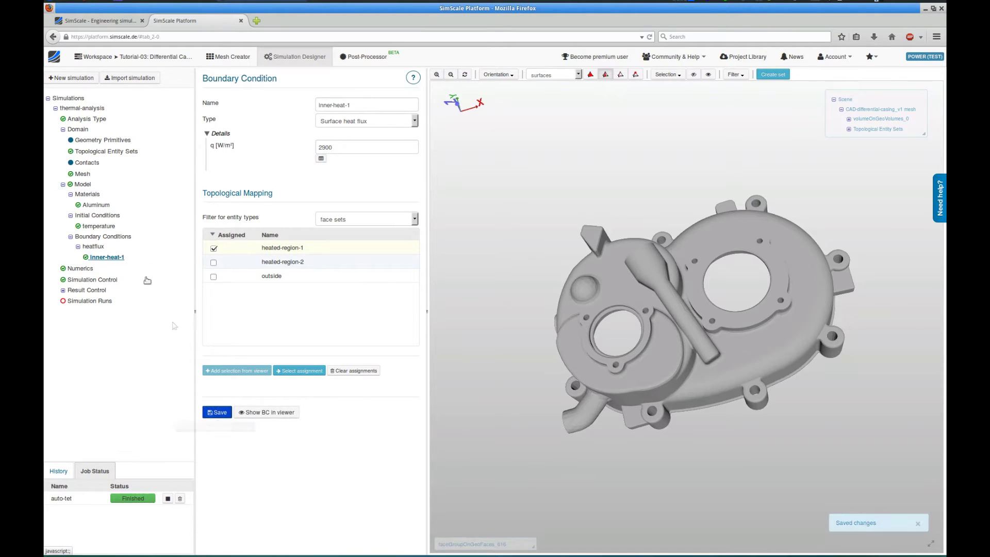
- Create heat flux condition inner-heat-2 at 3600 W/m² on heated-region-2, save it, and inspect its face
click(89, 248)
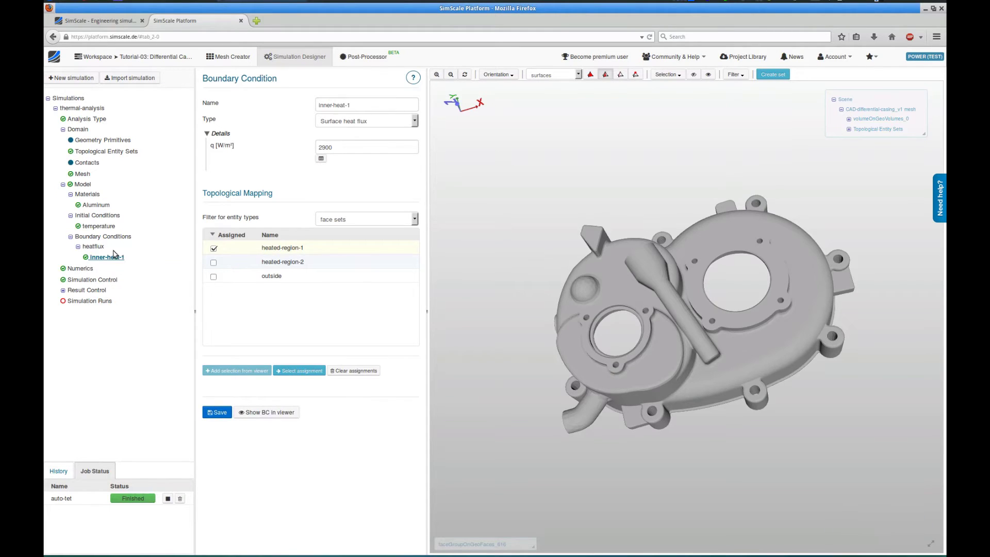
click(344, 105)
key(ctrl+a)
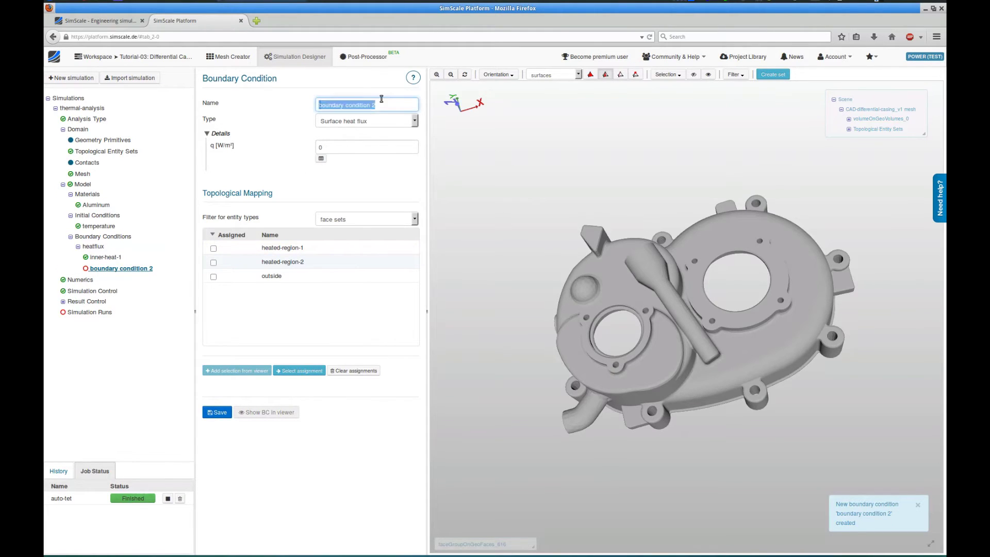
text(inner-heat-2)
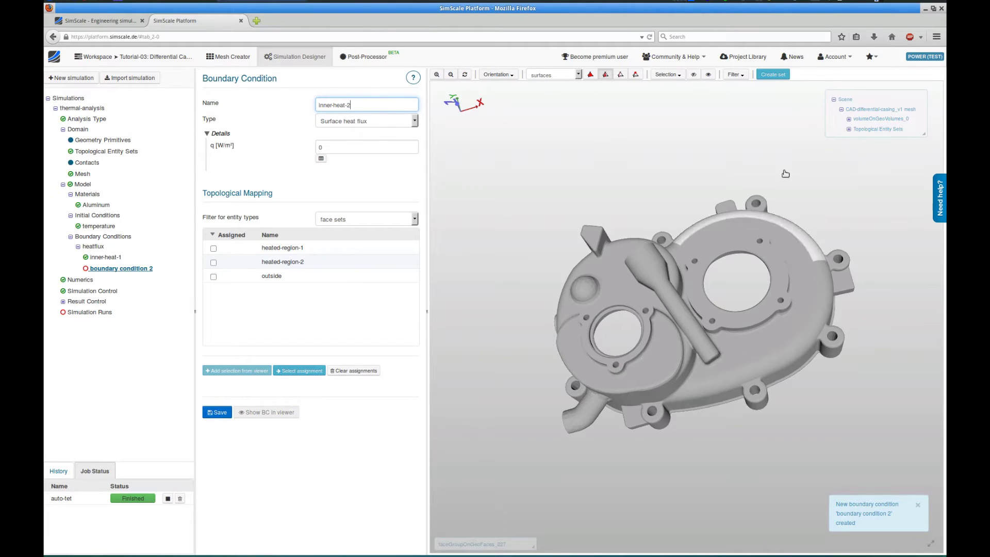
double_click(378, 146)
text(3600)
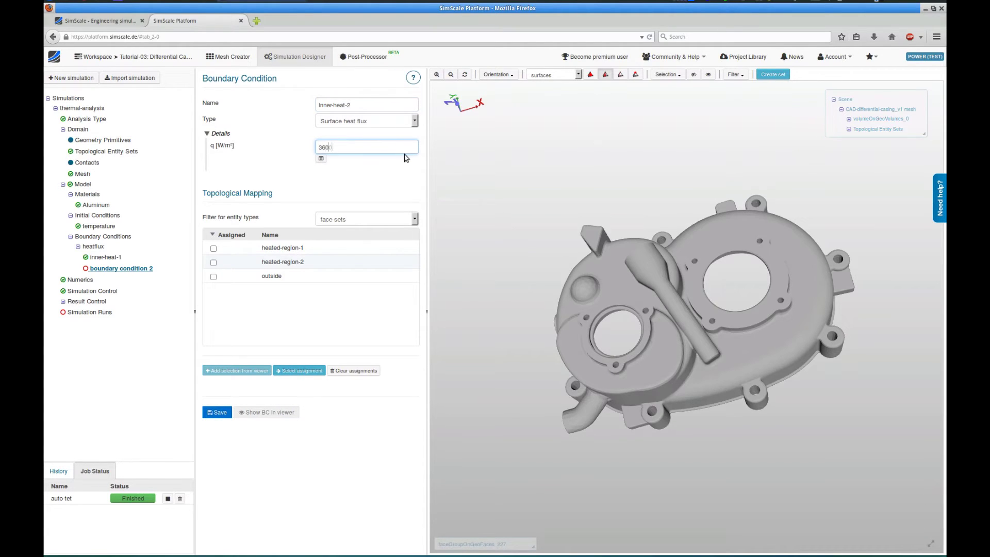
click(256, 264)
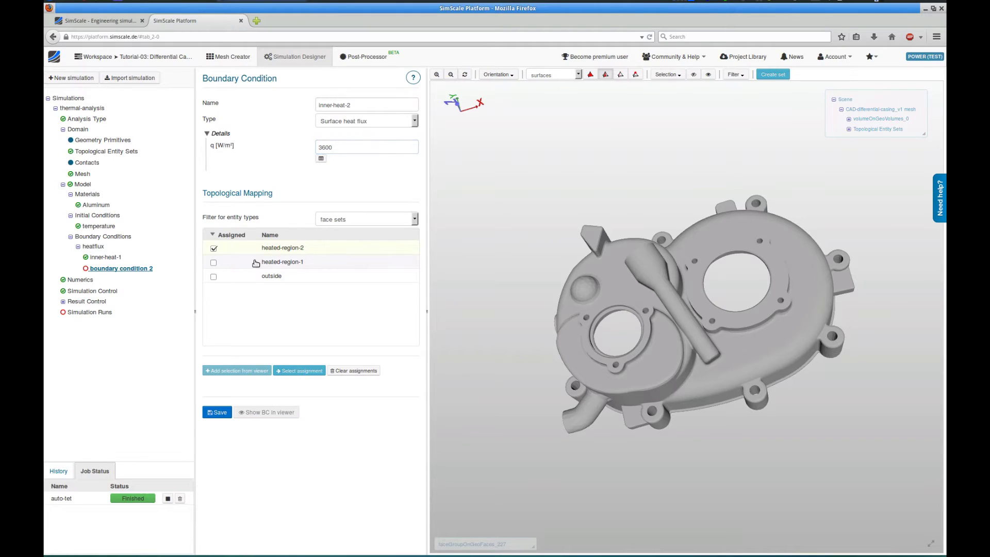
click(225, 411)
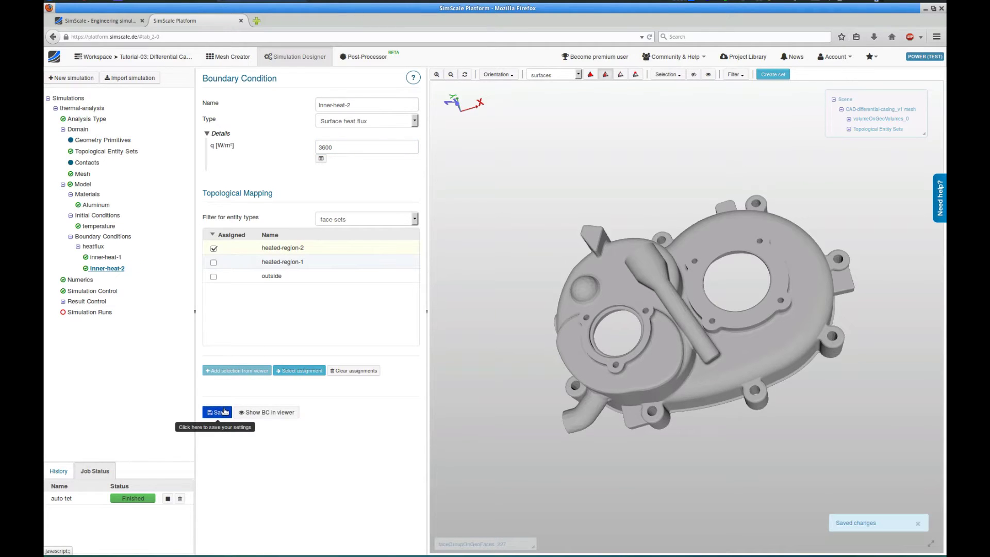
click(321, 371)
drag(751, 458, 704, 481)
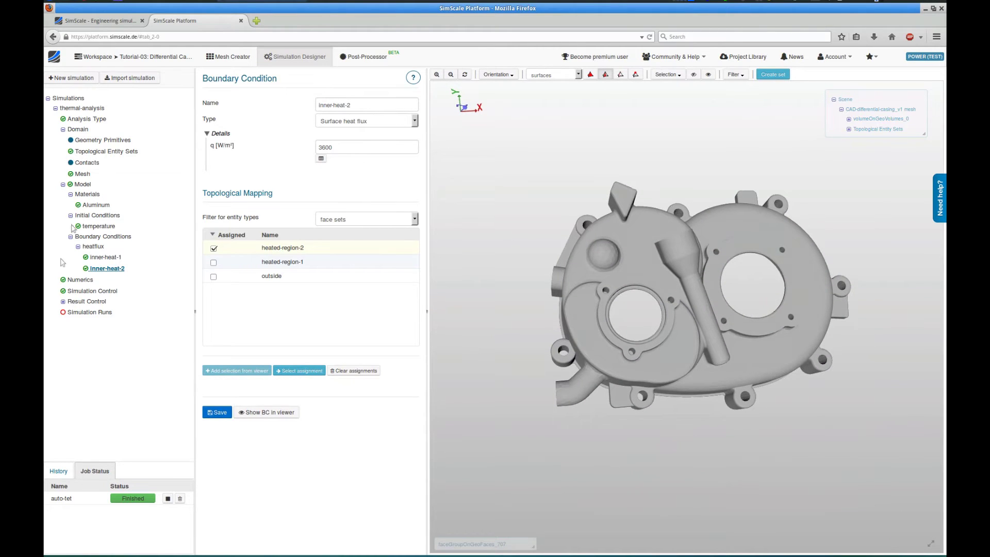
- Add convective heat flux condition outside-convection (293.15 K reference, h 26) on the outside faces and save it
click(124, 250)
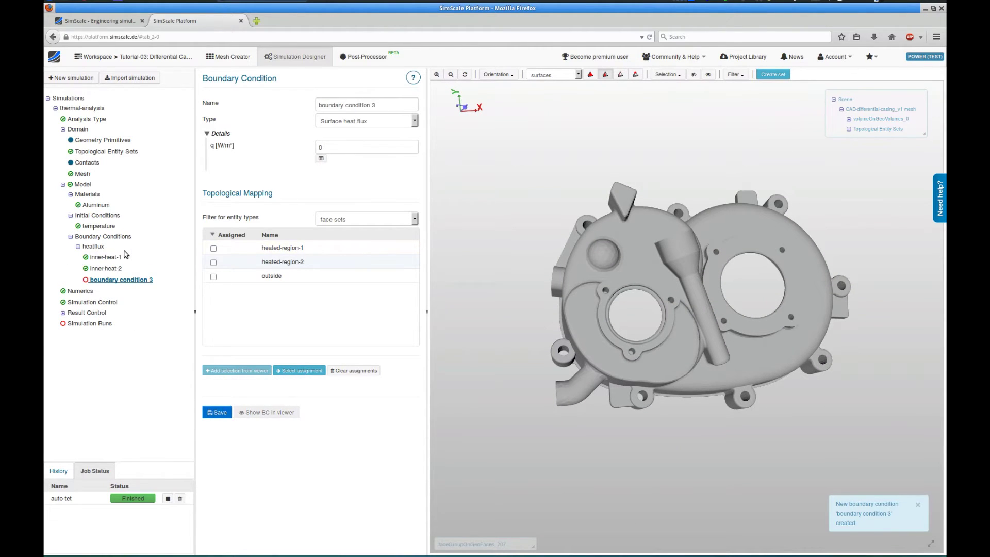
triple_click(355, 106)
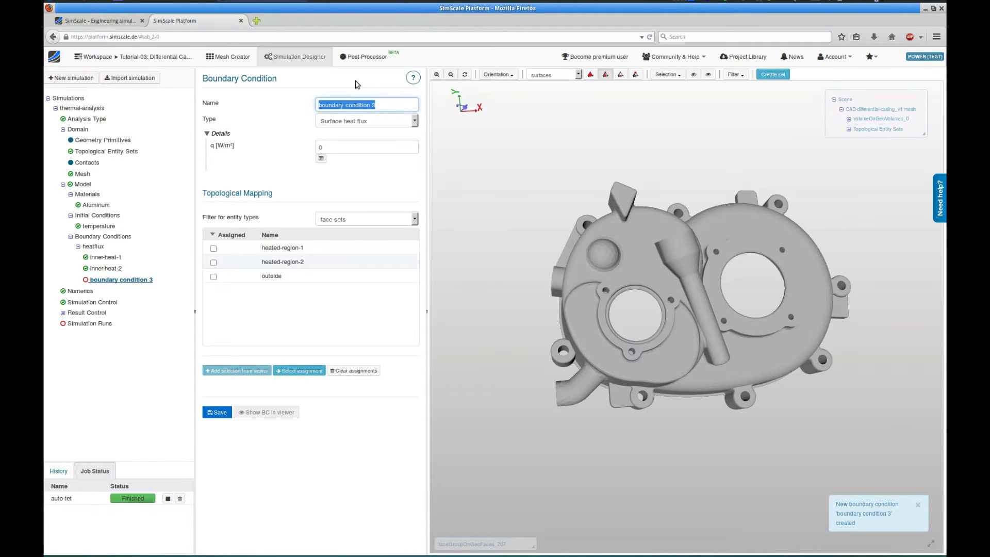
text(outside-)
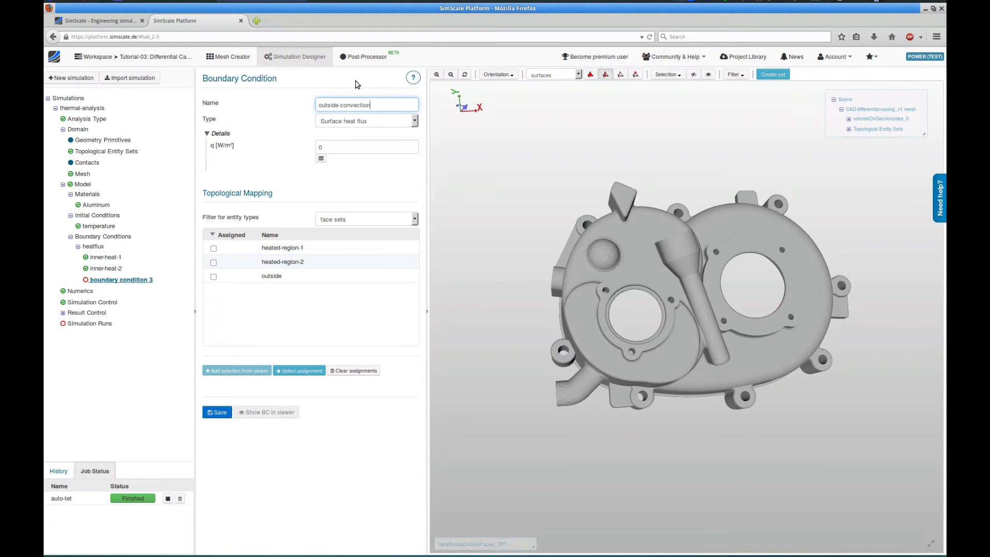
click(368, 122)
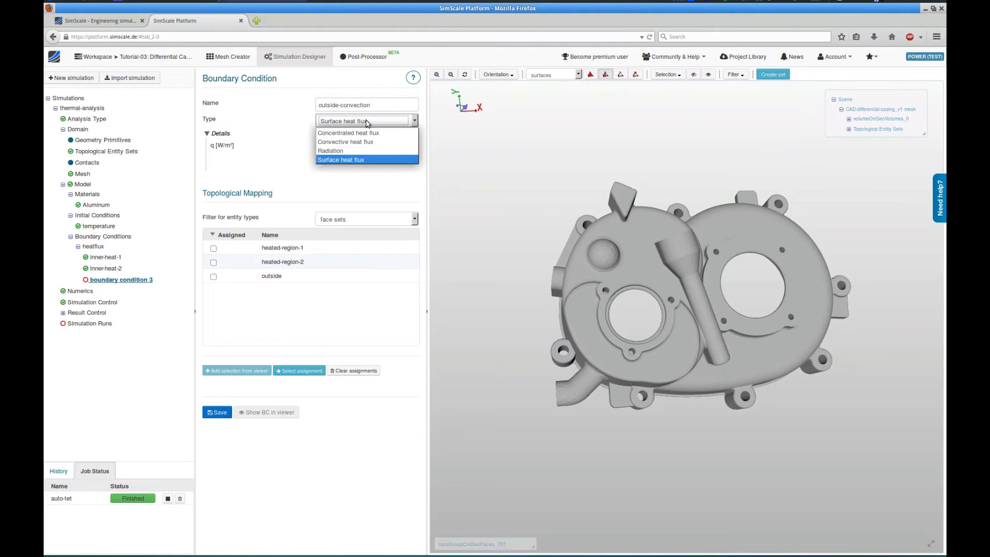
click(362, 142)
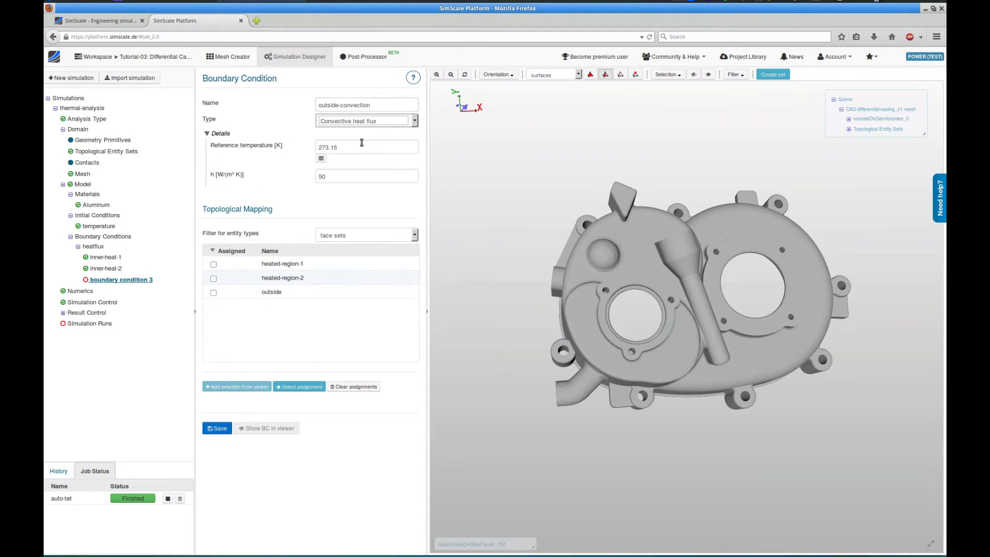
click(329, 148)
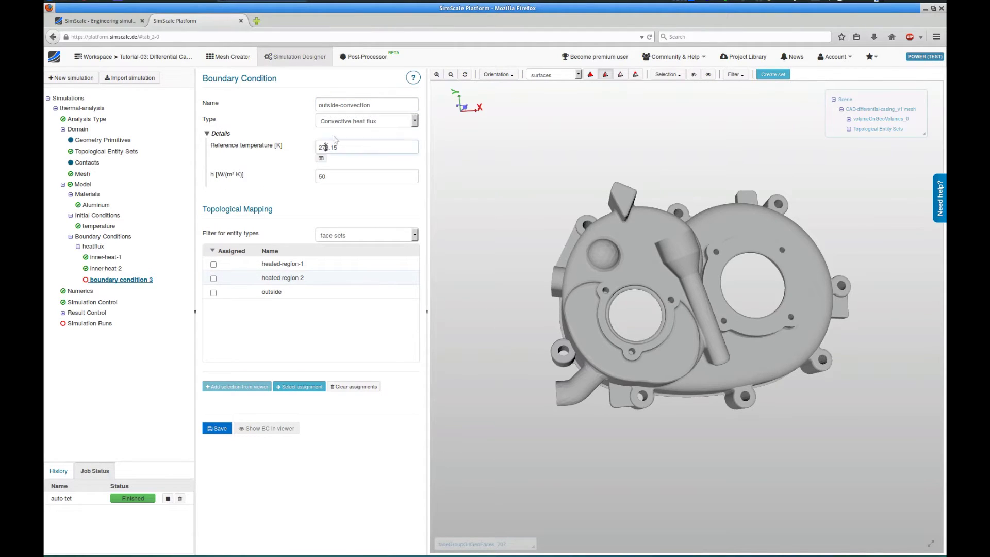
key(BackSpace)
double_click(345, 177)
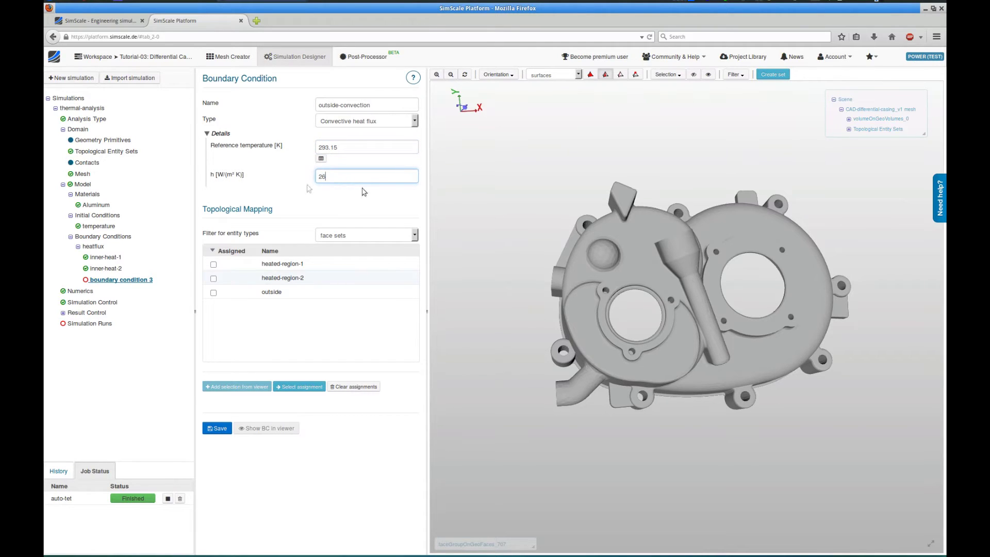
click(235, 293)
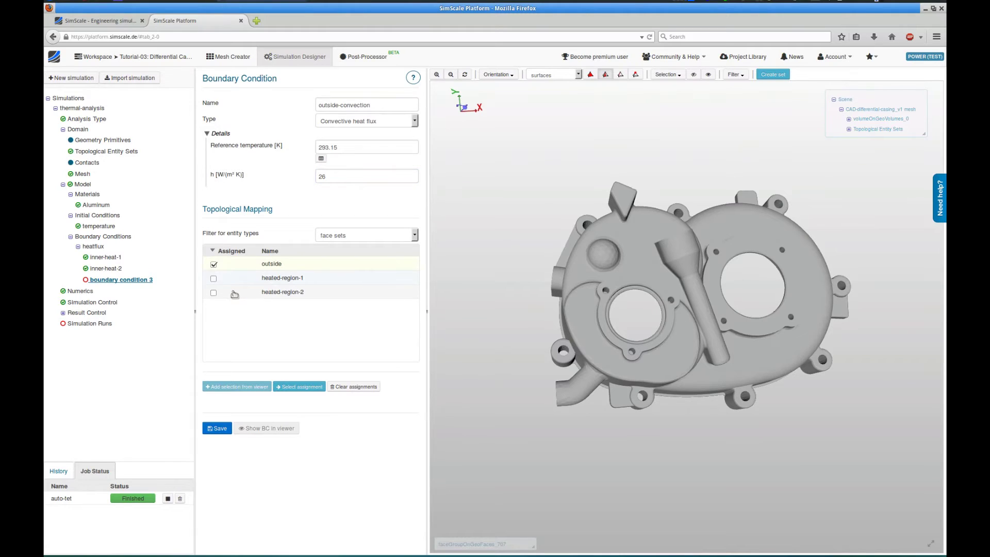
click(220, 430)
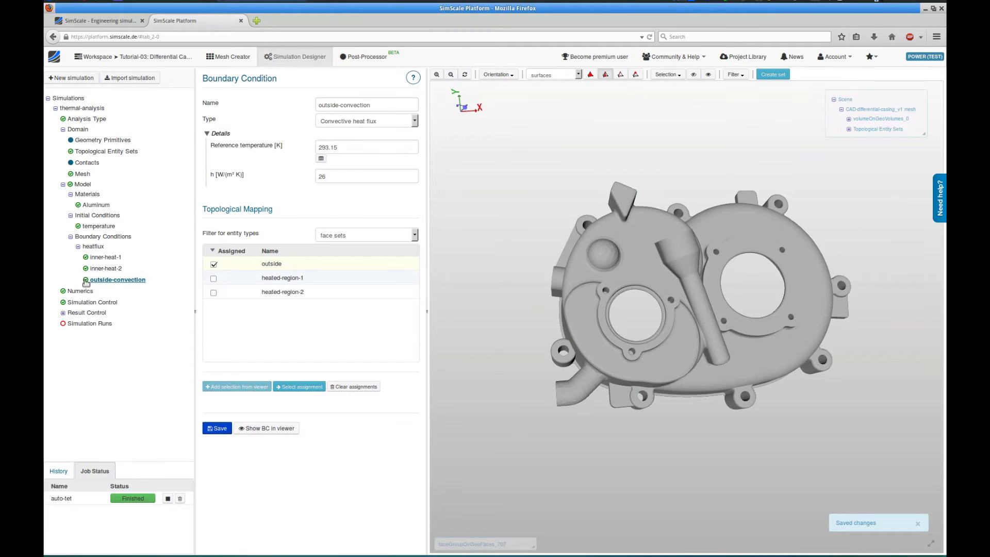
click(96, 247)
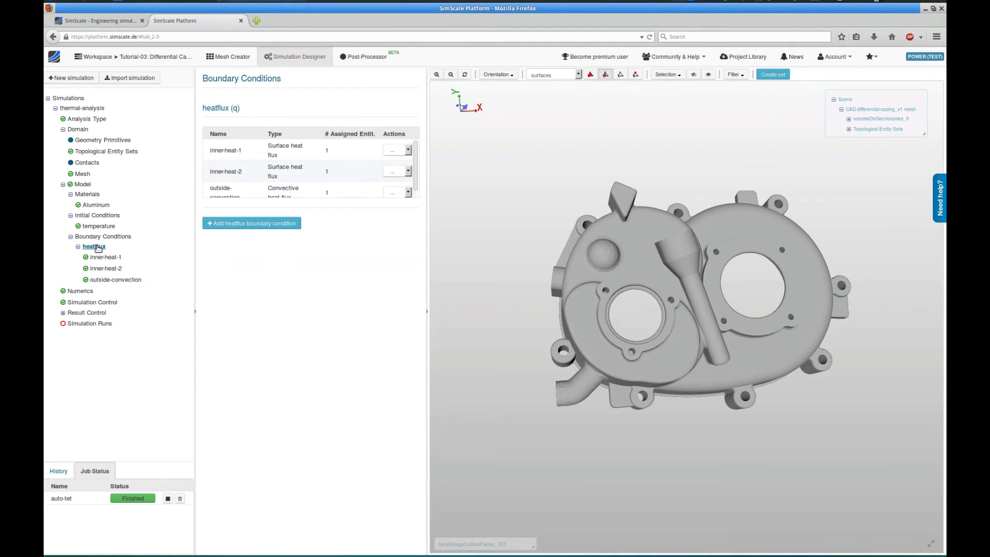
- Set simulation control to 4 cores and 10000 s maximum runtime, then run the simulation check
click(106, 237)
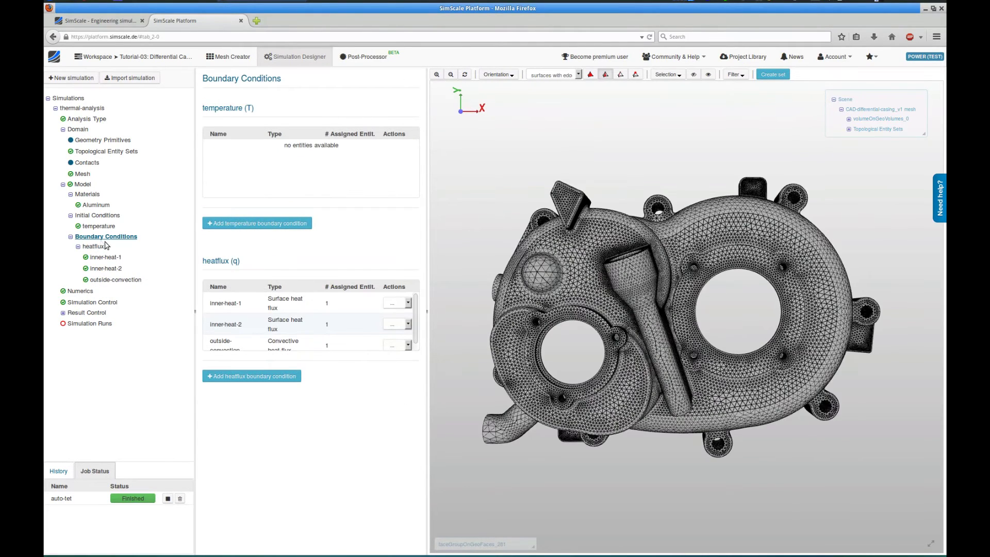
click(82, 291)
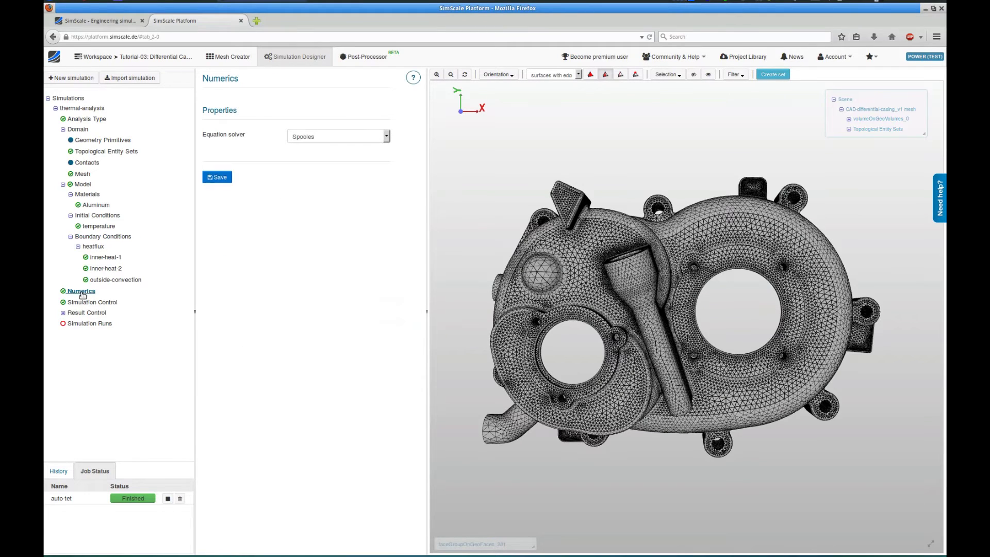
click(83, 304)
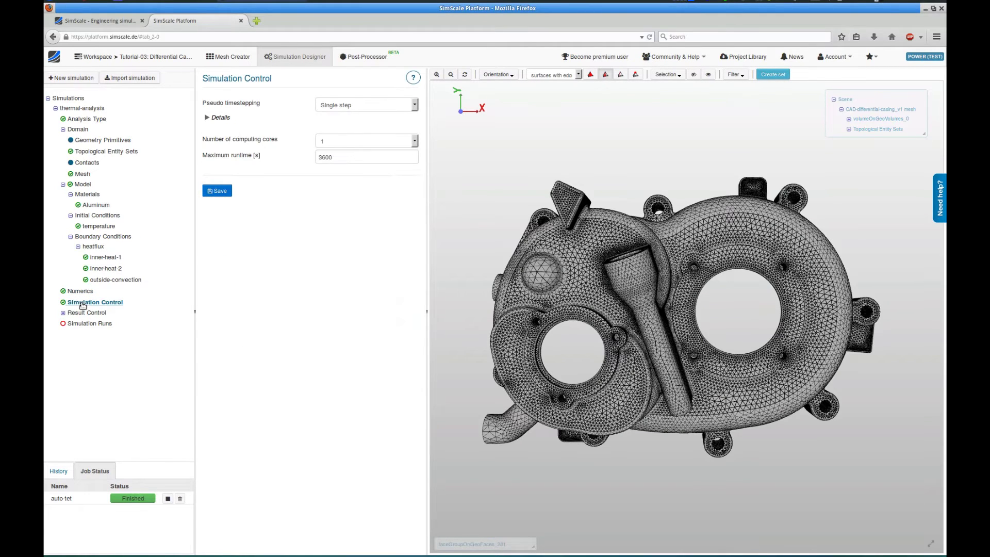
click(363, 141)
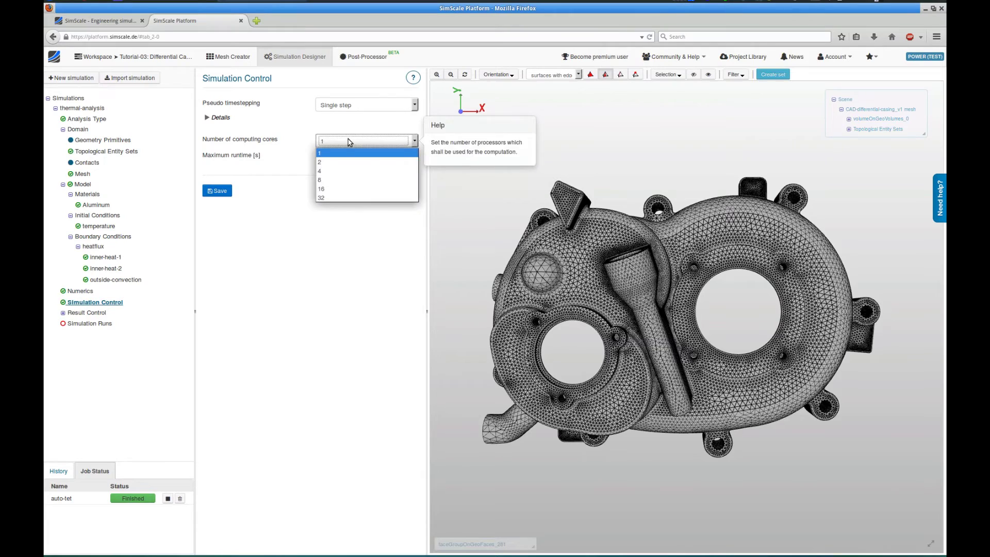
click(338, 167)
double_click(339, 158)
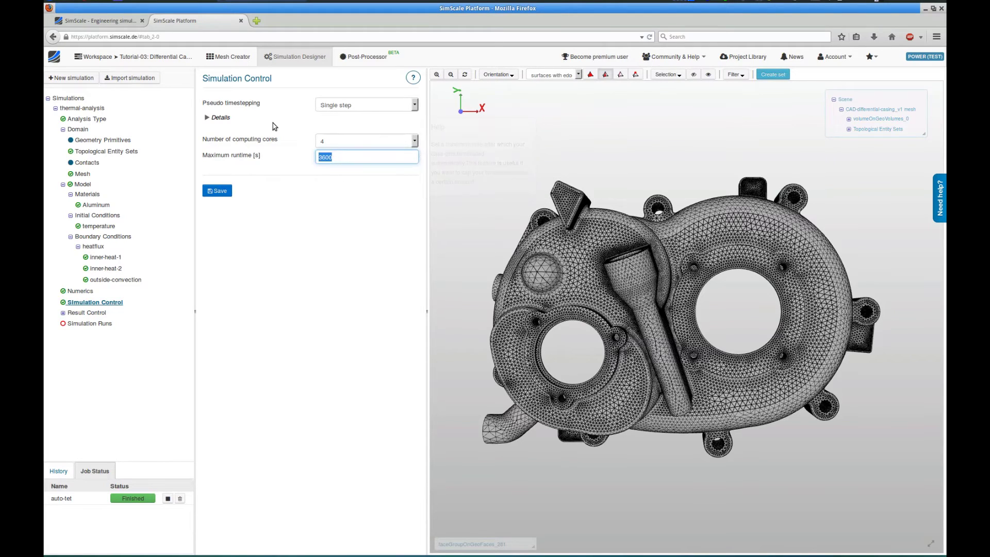
text(10000)
key(Return)
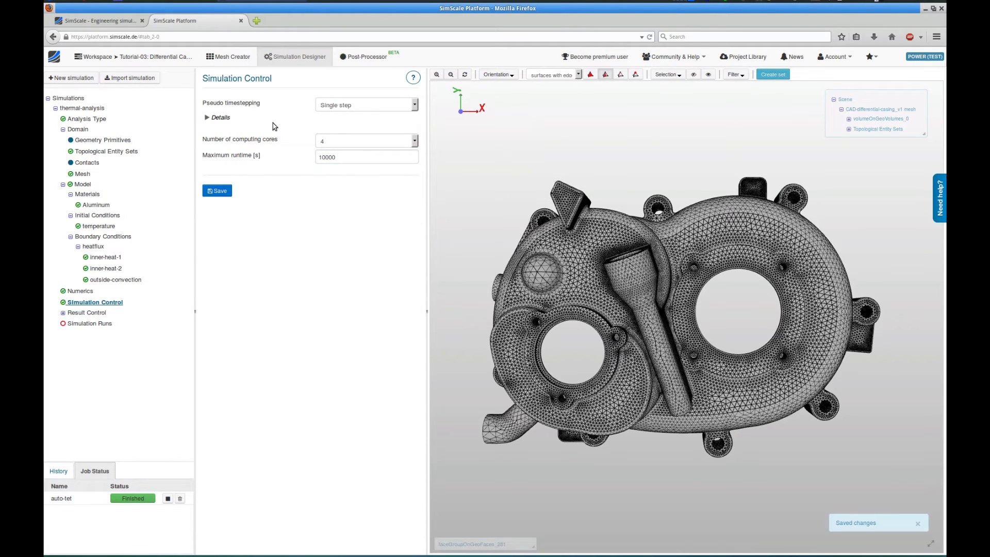
click(91, 325)
click(222, 312)
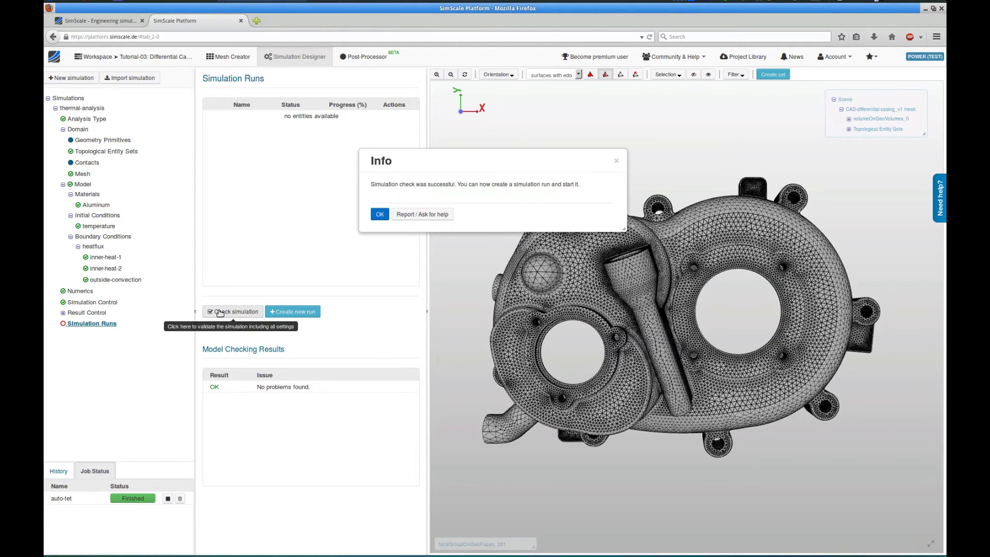
- Create a new simulation run named thermal-scenario-1 and review its settings
click(311, 304)
click(294, 311)
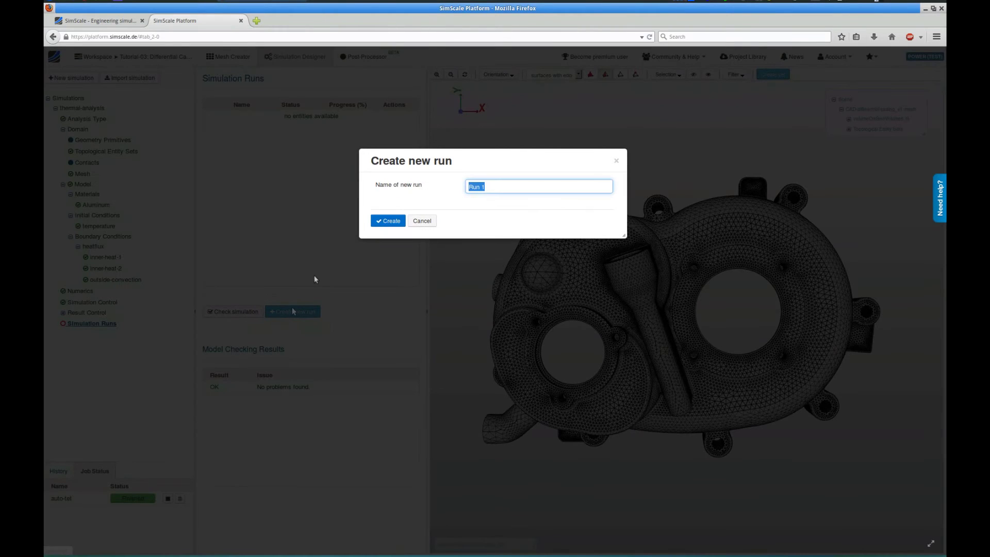
text(thermal-scenario-1)
key(Return)
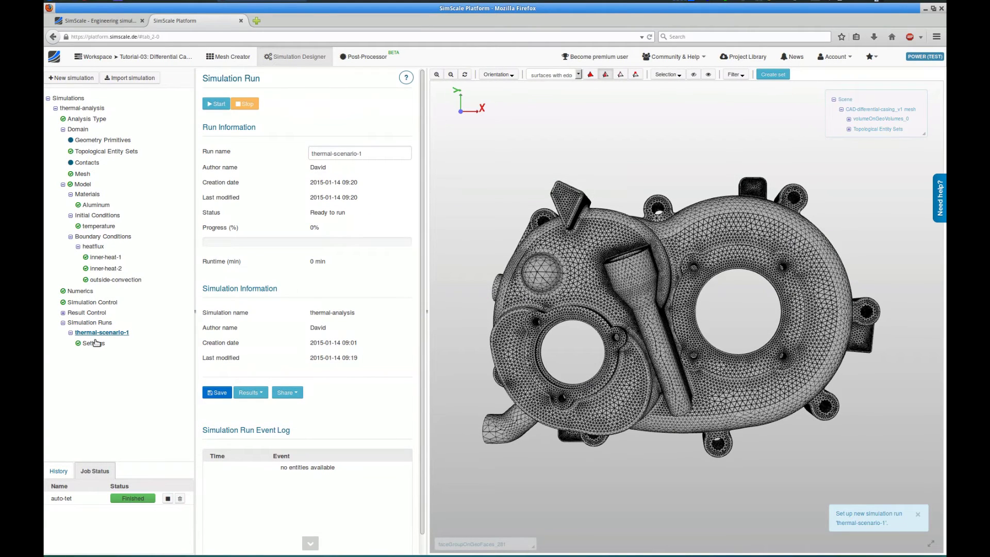
click(97, 344)
scroll(93, 371, down, 3)
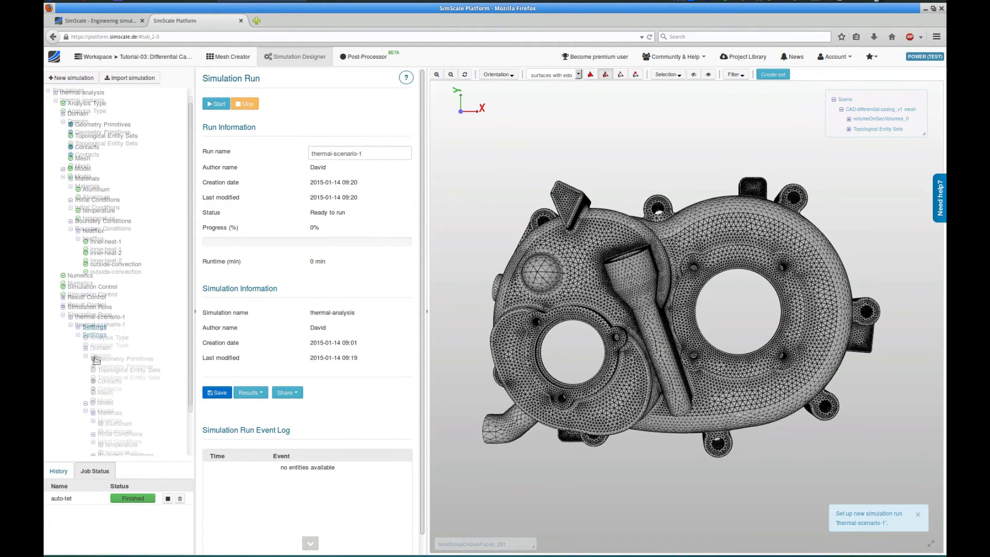
click(77, 281)
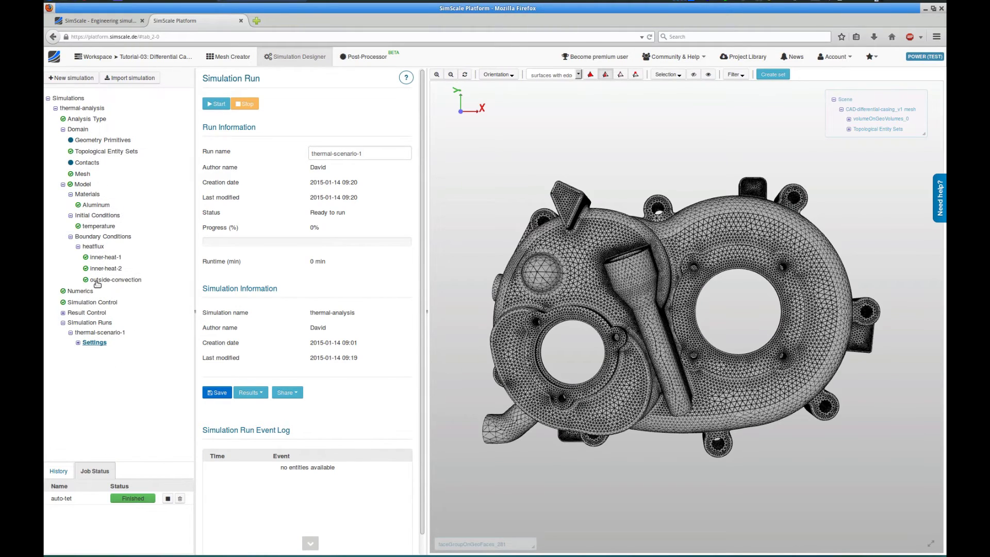
- Start the thermal-scenario-1 run and let it complete to 100%
click(216, 103)
click(416, 214)
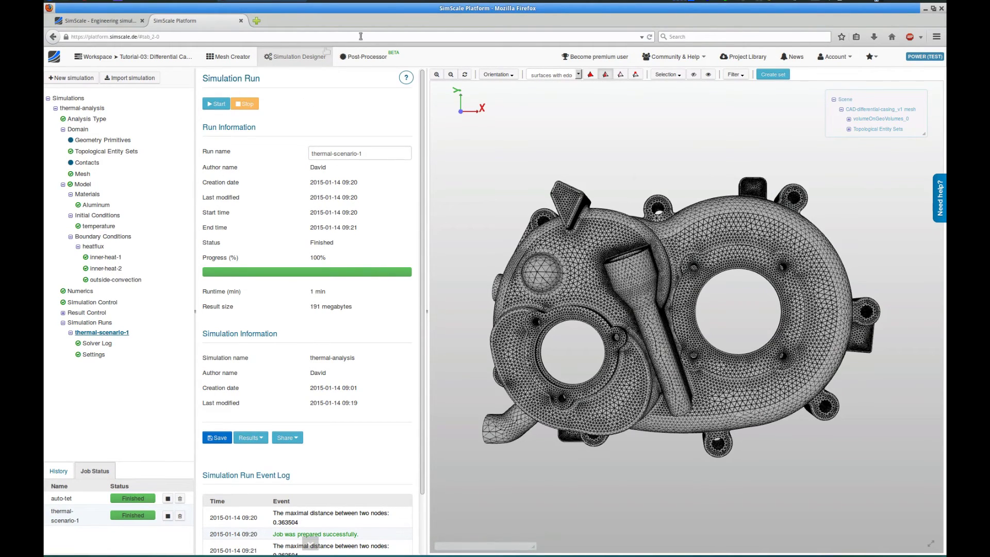
click(364, 57)
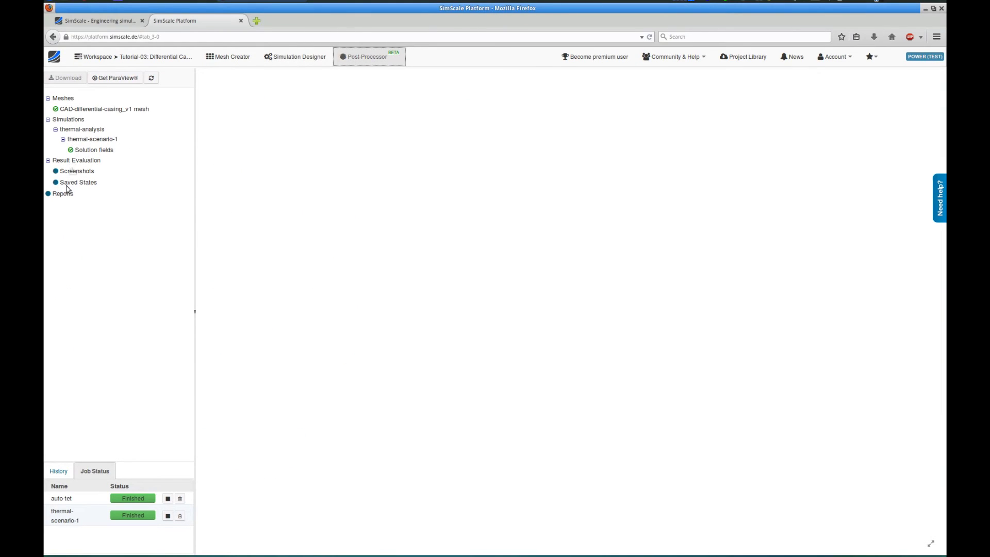
- Load thermal-scenario-1's solution fields and orbit the casing to an oblique 3D view
click(90, 150)
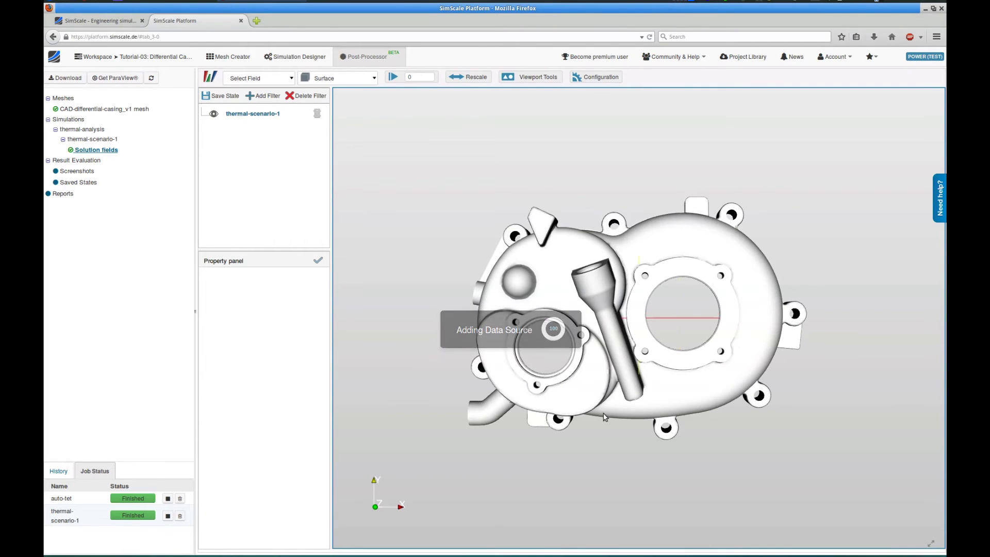
drag(603, 410, 602, 444)
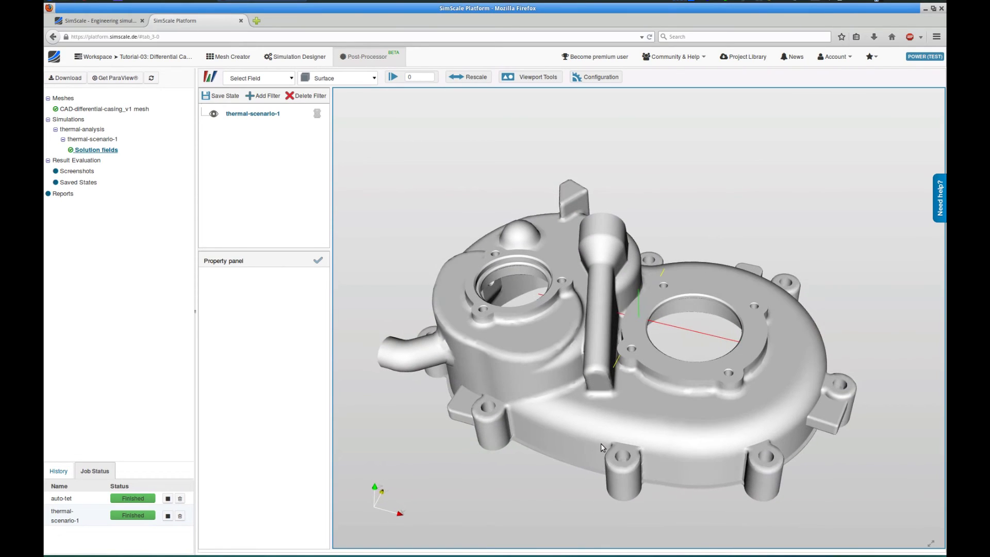
click(262, 80)
- View the casing by temperature, then by heat flux, briefly toggling the flux legend
click(259, 120)
click(266, 78)
click(259, 110)
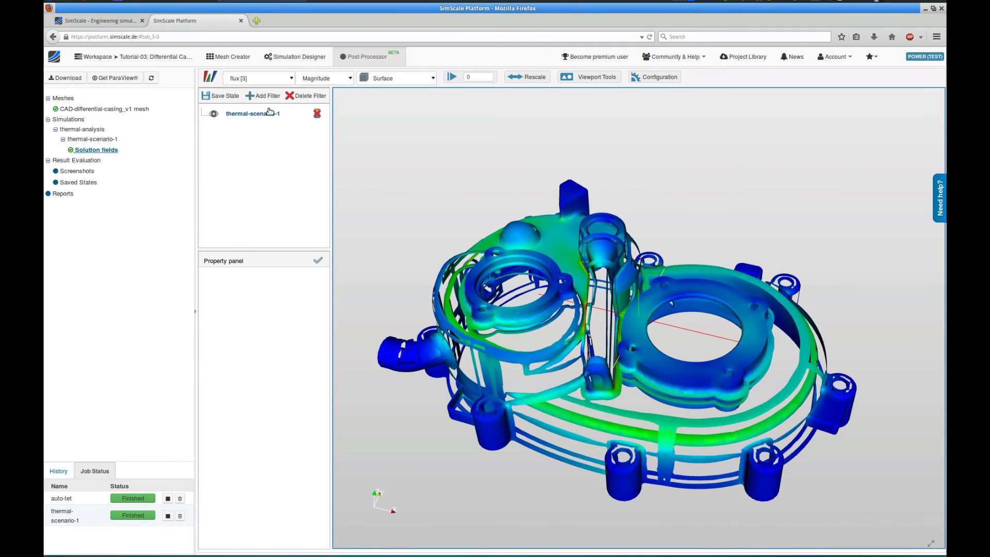
drag(735, 292, 743, 315)
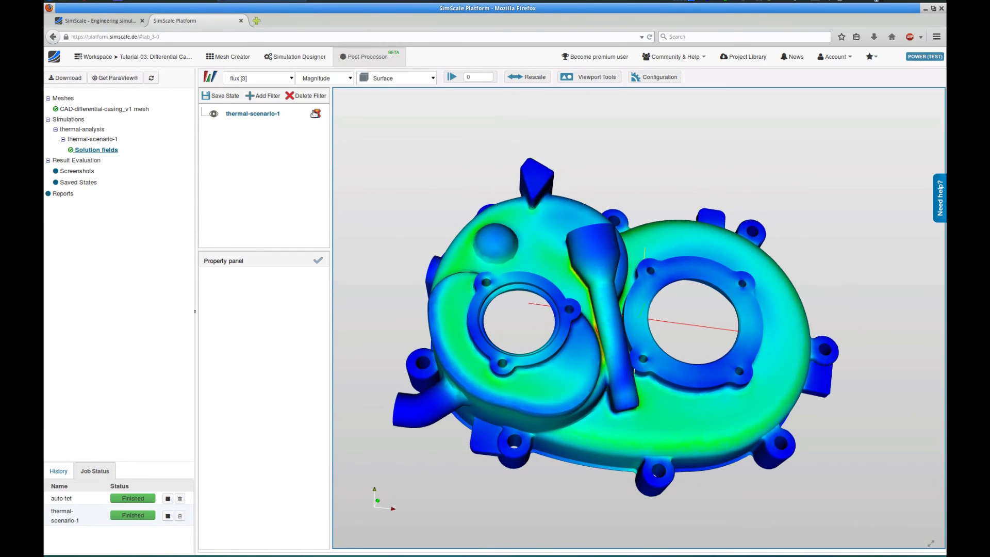
click(315, 113)
click(316, 112)
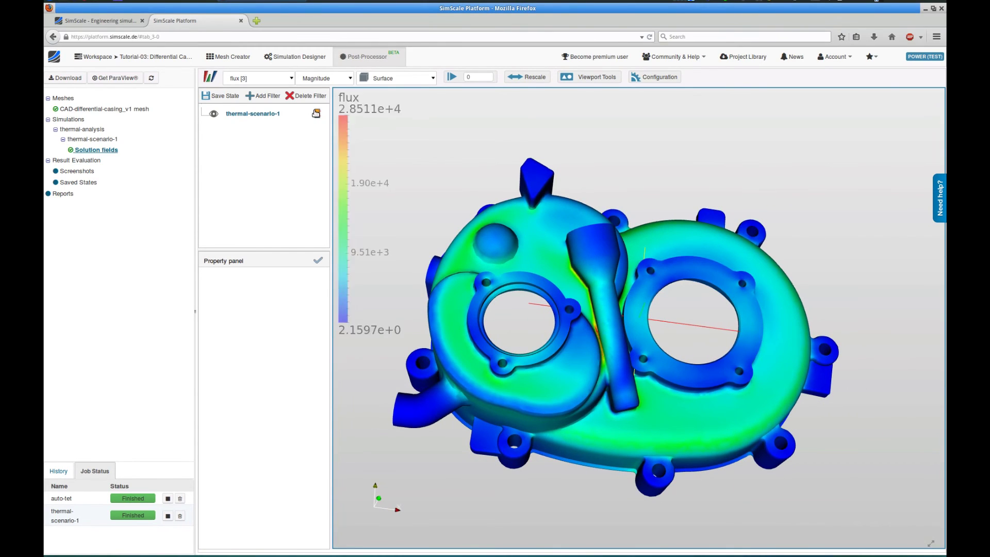
- Colour the casing by temperature with its legend spanning 3.4292e+2 to 3.4761e+2
click(266, 79)
click(265, 122)
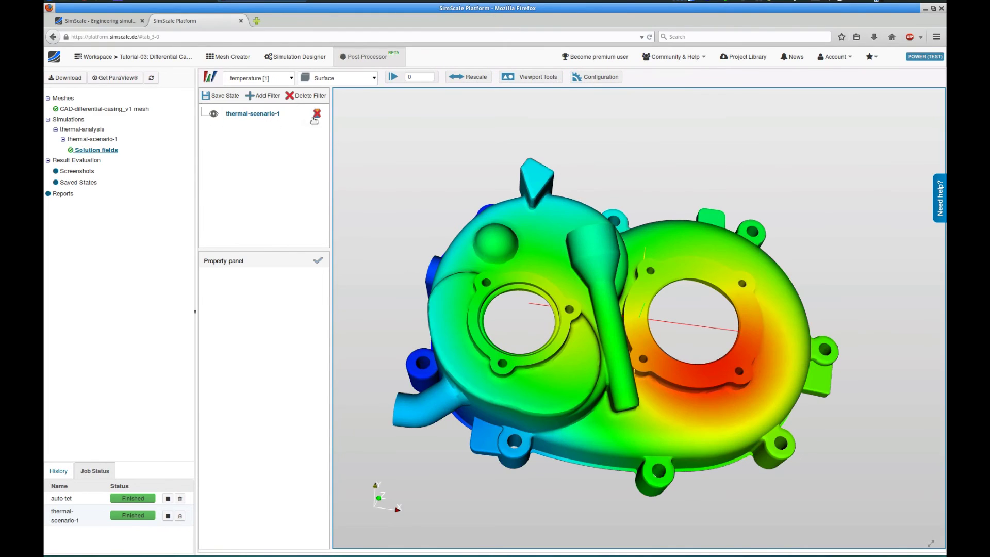
click(318, 113)
drag(658, 271, 658, 355)
- Screenshot the temperature view and generate report 'Thermal analysis' with thermal-scenario-1 and that screenshot
click(531, 77)
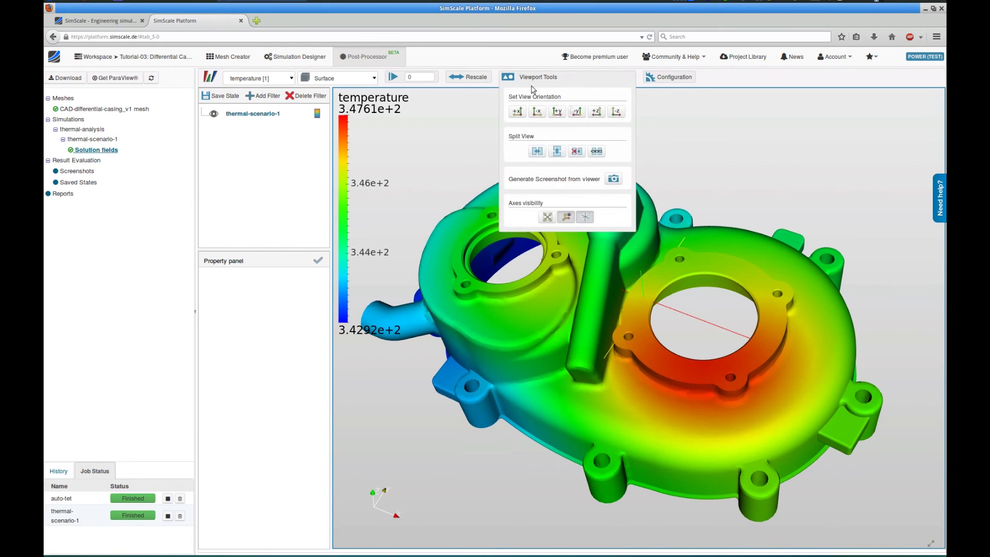
click(613, 179)
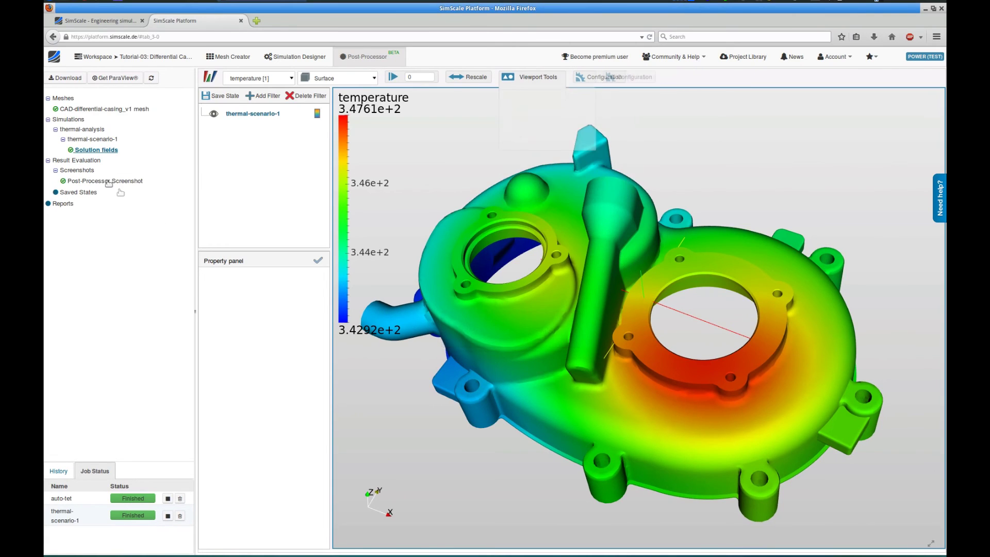
click(63, 204)
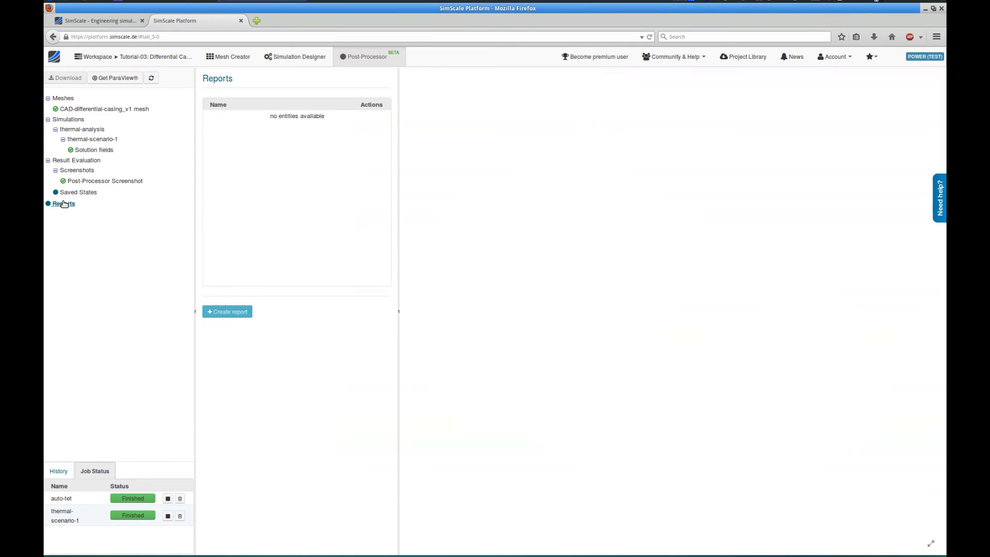
click(241, 310)
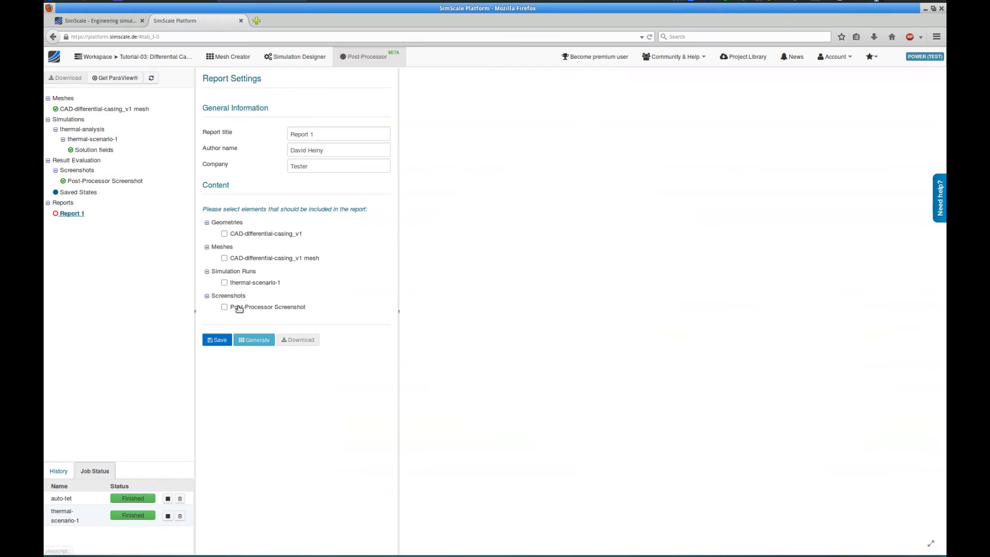
triple_click(323, 128)
text(The)
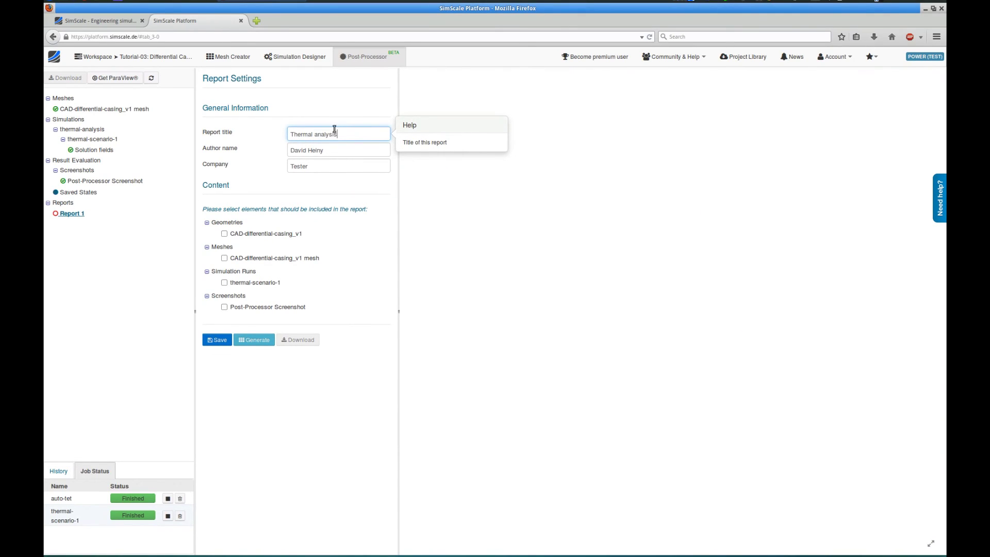
text(rmal analysis)
click(225, 283)
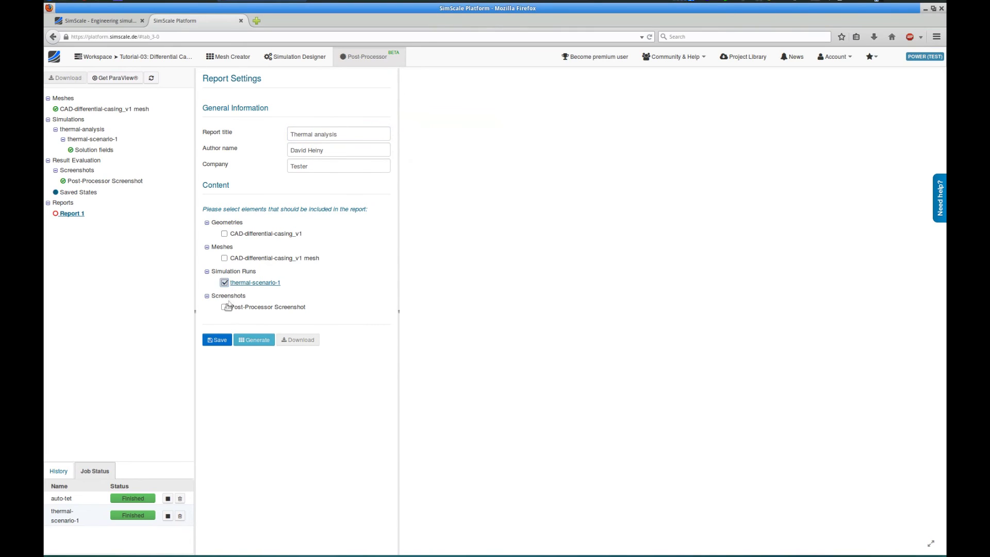
click(225, 307)
click(251, 342)
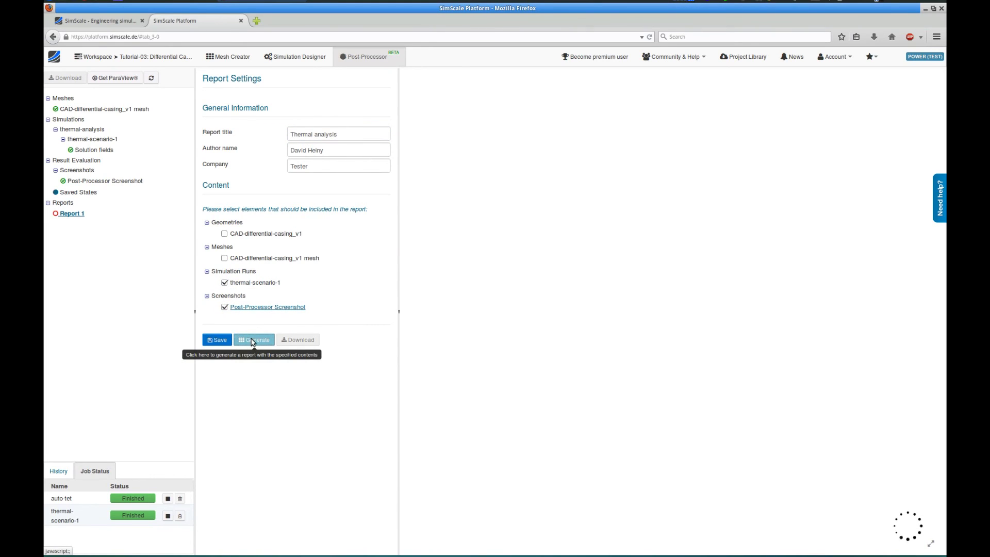